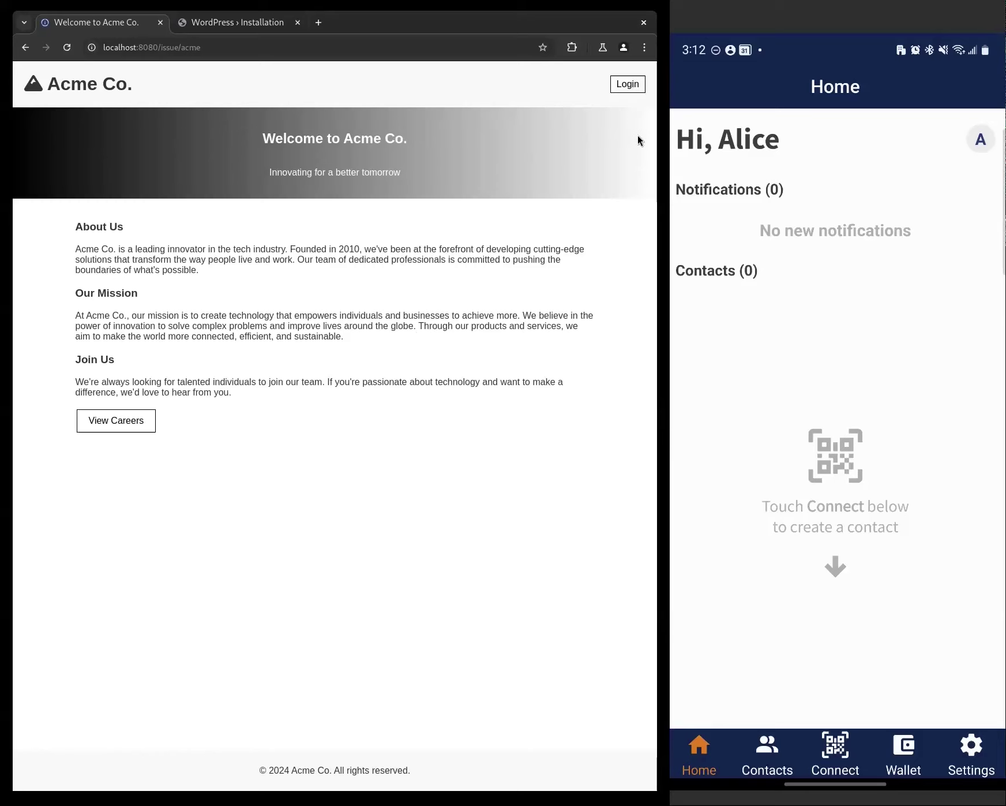
# - Log in to the Acme Co. demo site with the saved email address and the account password
pyautogui.click(629, 87)
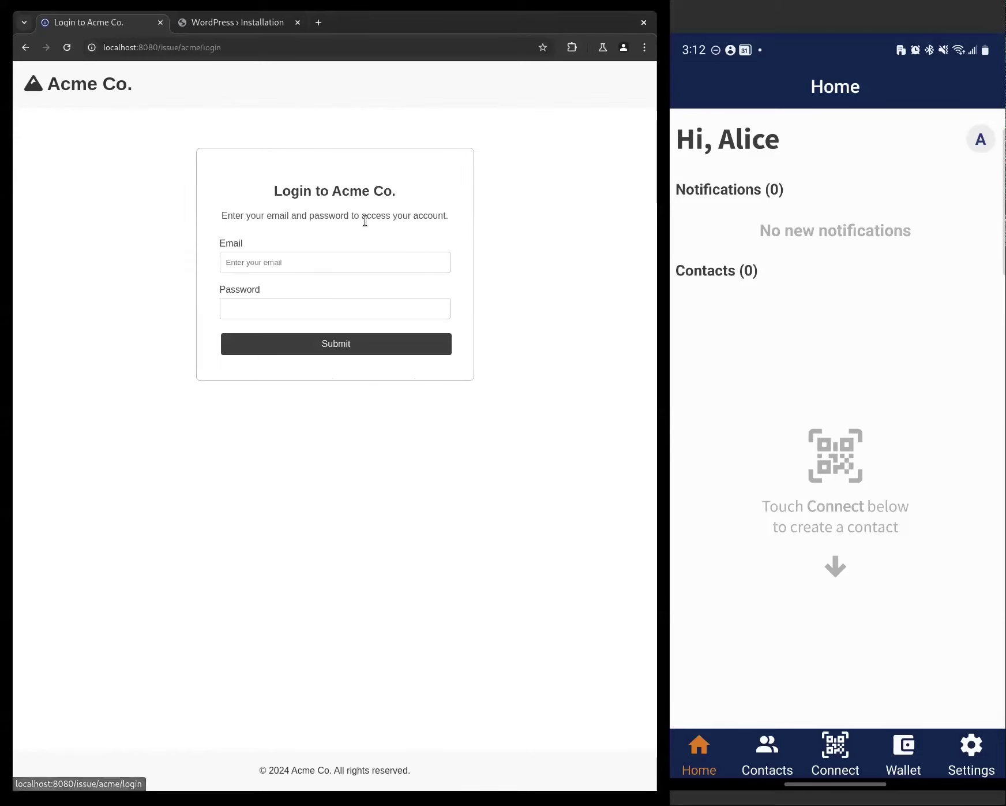
pyautogui.click(290, 262)
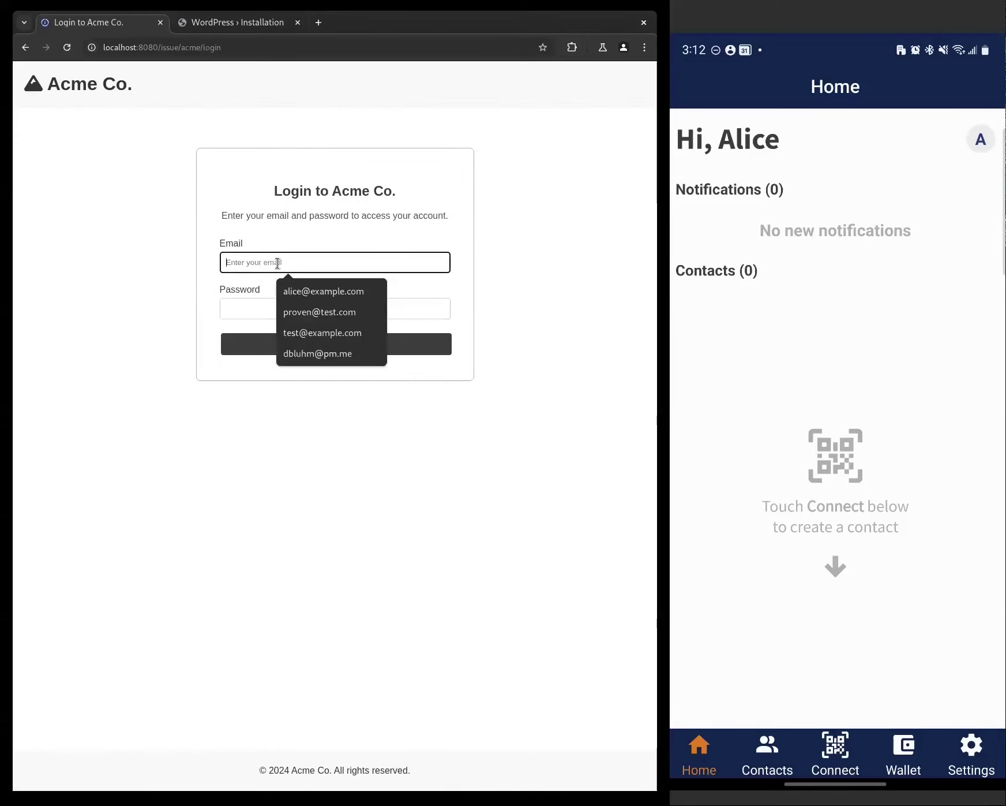
pyautogui.click(306, 291)
pyautogui.click(288, 306)
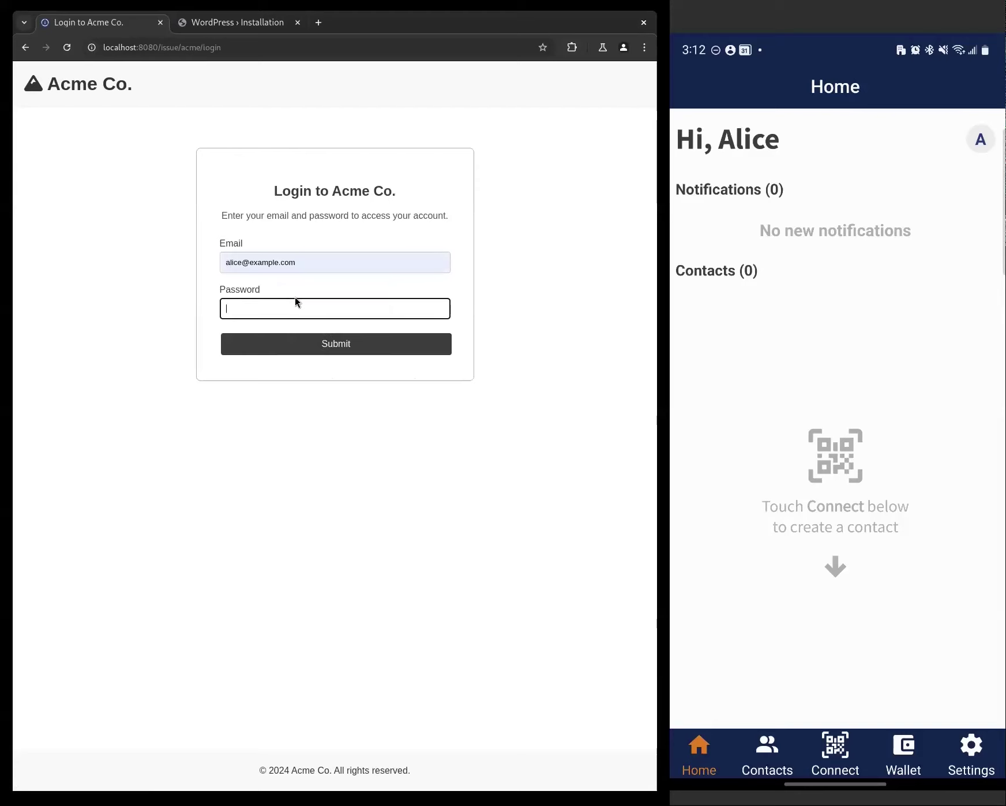
pyautogui.write('1234')
pyautogui.click(321, 343)
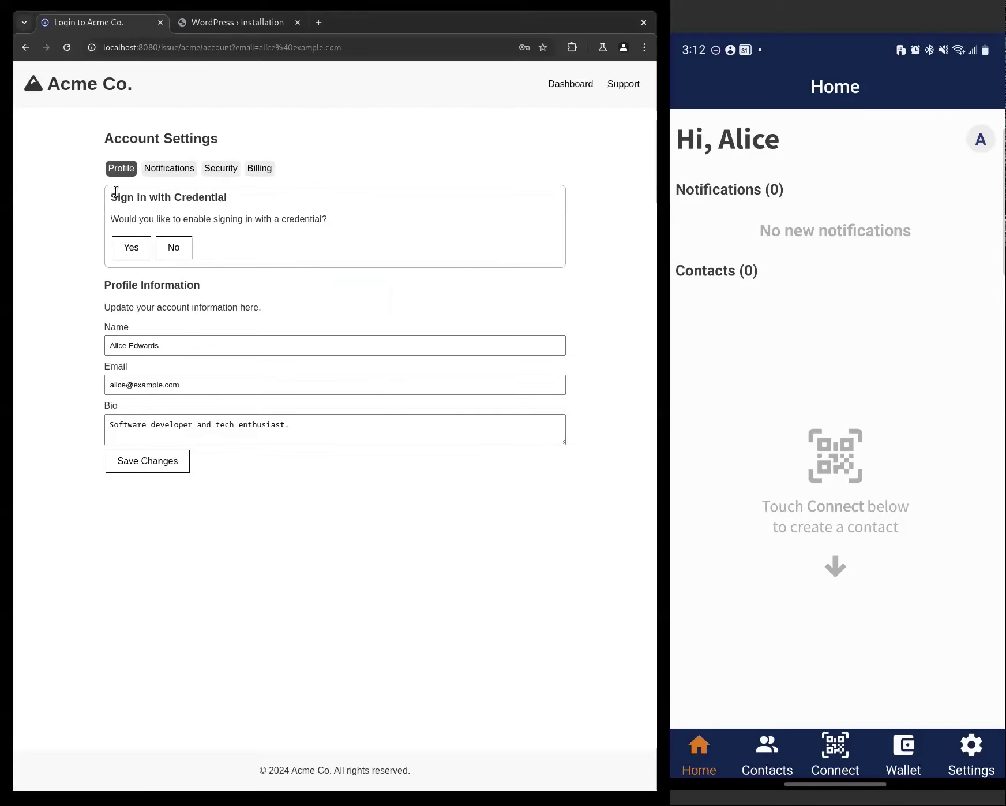
pyautogui.moveTo(111, 197); pyautogui.dragTo(288, 202)
pyautogui.click(266, 208)
# - Opt in to signing in with a credential and scan the Acme Co. QR code with the wallet
pyautogui.click(130, 252)
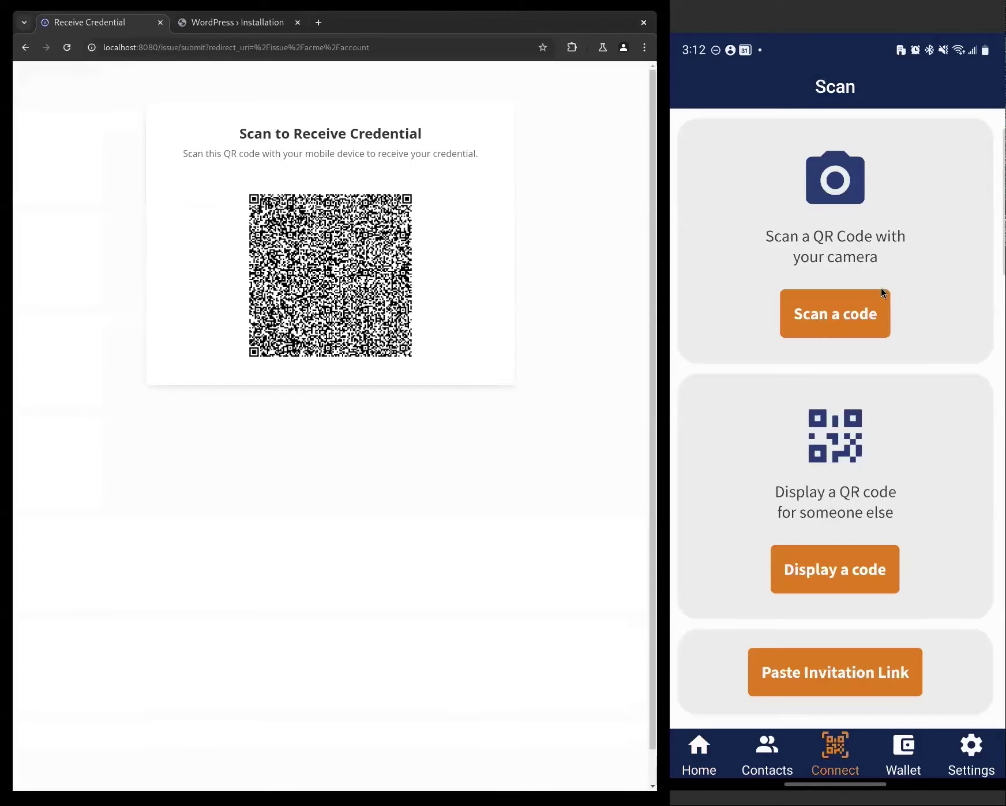
pyautogui.click(882, 288)
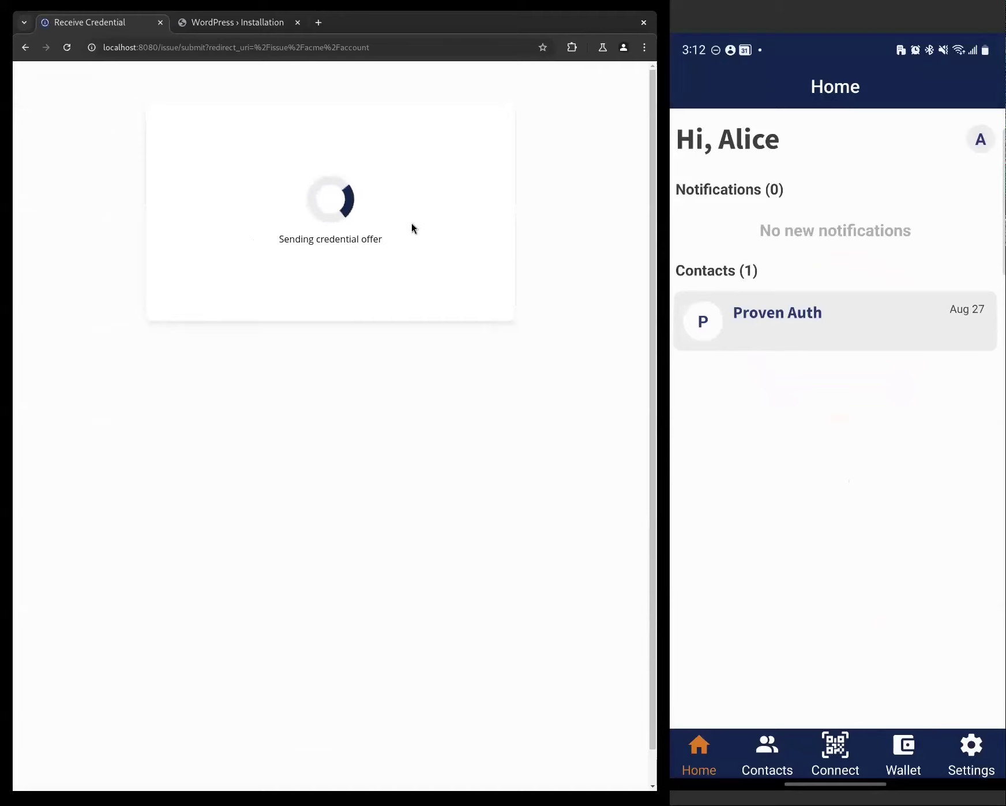
# - View Proven Auth's offer on the phone and accept the User ID credential
pyautogui.click(848, 326)
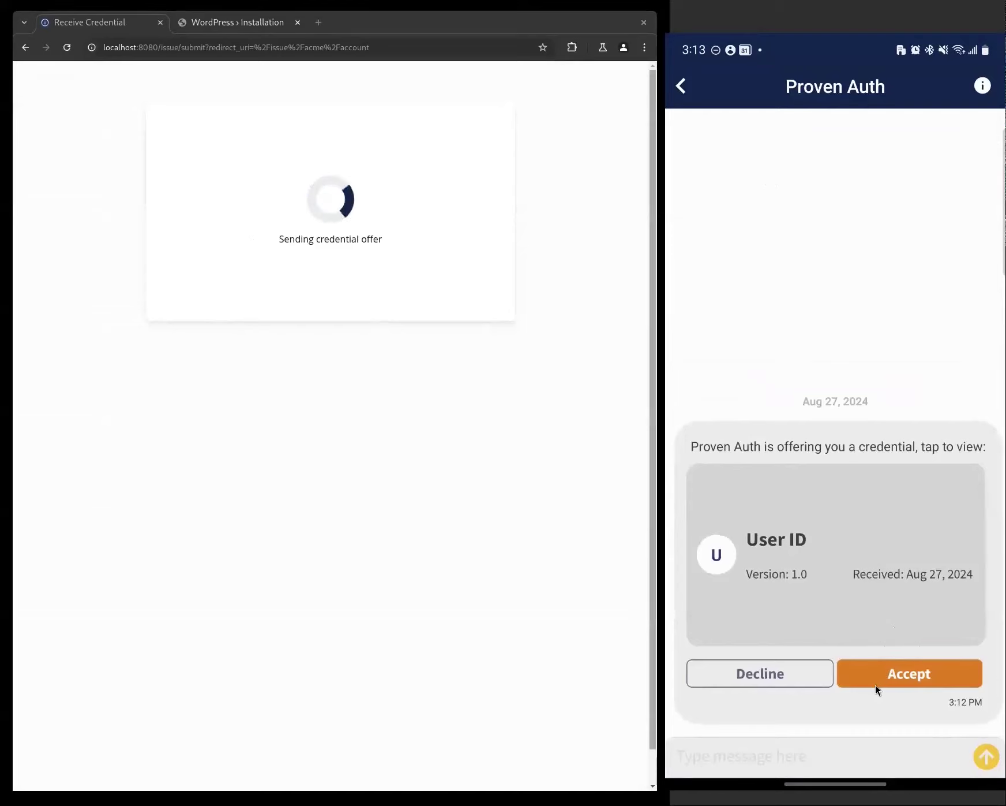
pyautogui.click(889, 675)
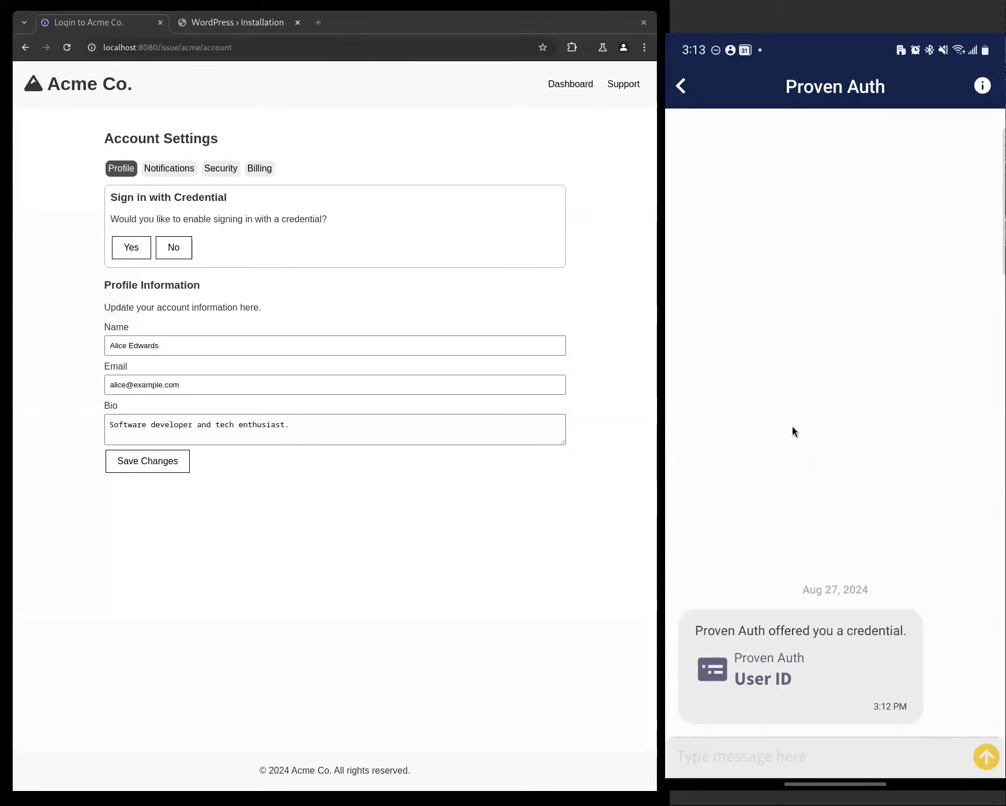
# - Go back to the wallet's stored credentials and open the User ID credential's details
pyautogui.click(691, 91)
pyautogui.click(891, 753)
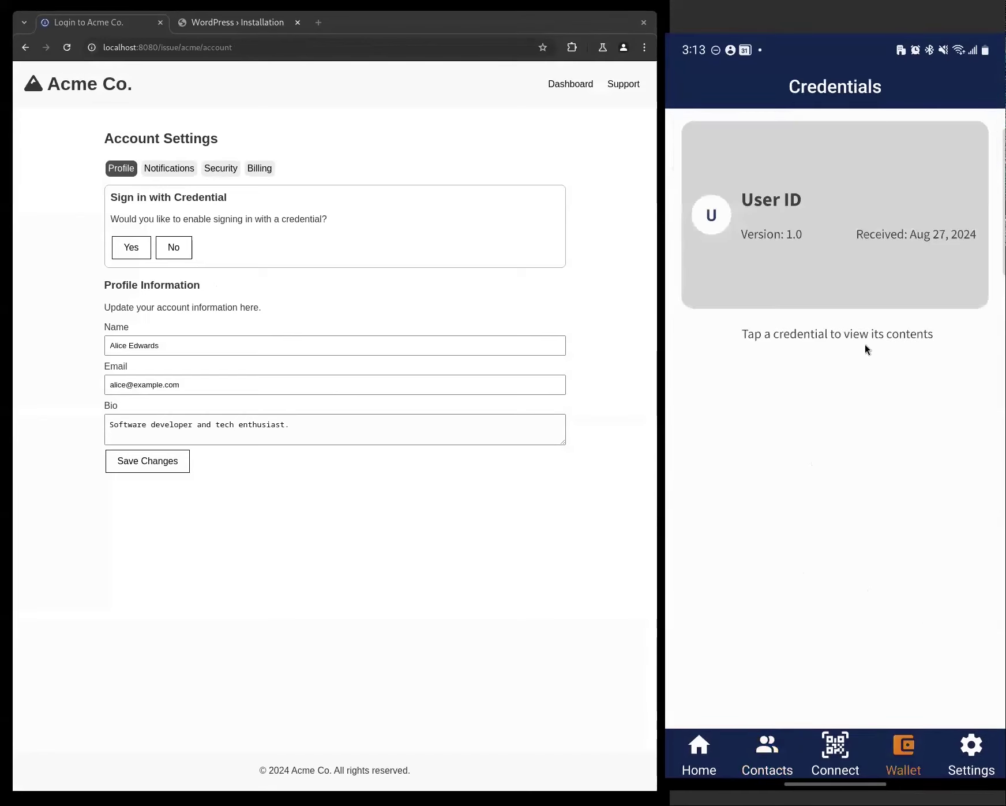
pyautogui.click(743, 226)
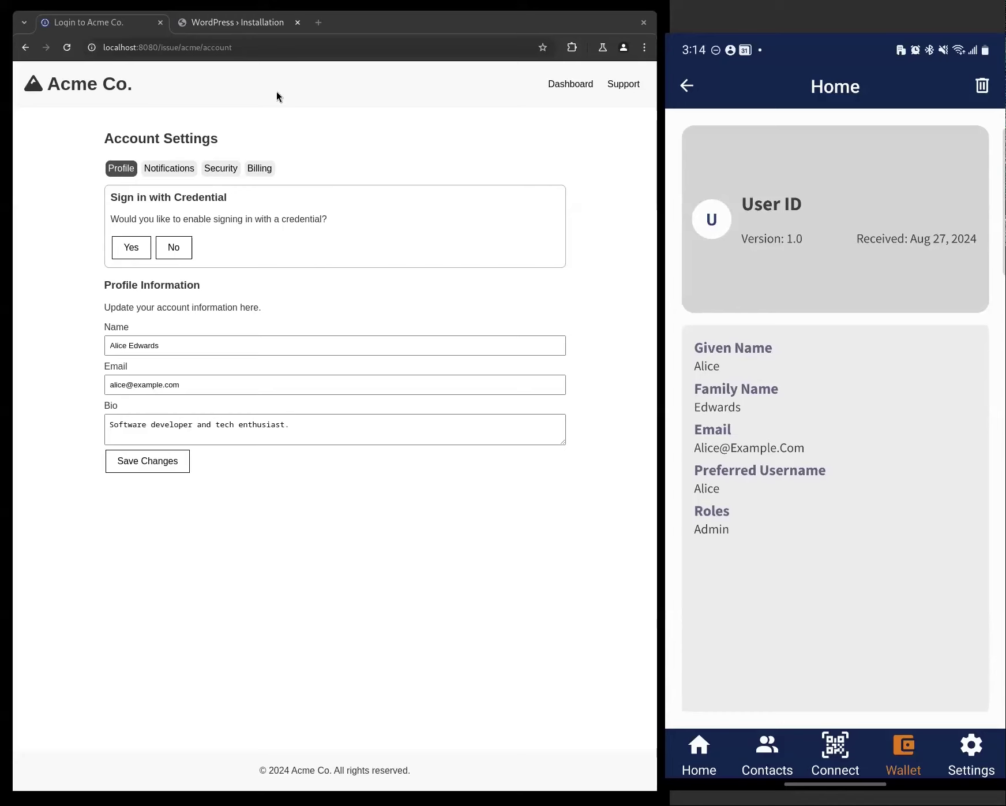
# - Continue the WordPress installation in English and enter the site title 'Acme Affiliate'
pyautogui.click(246, 23)
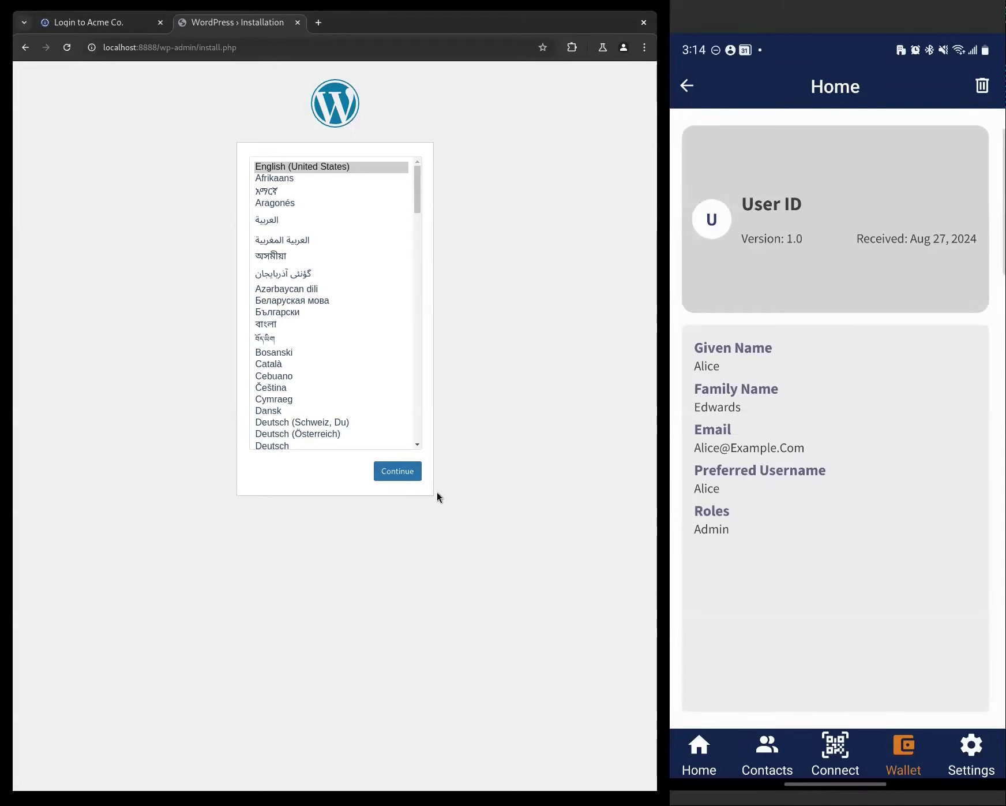
pyautogui.click(411, 474)
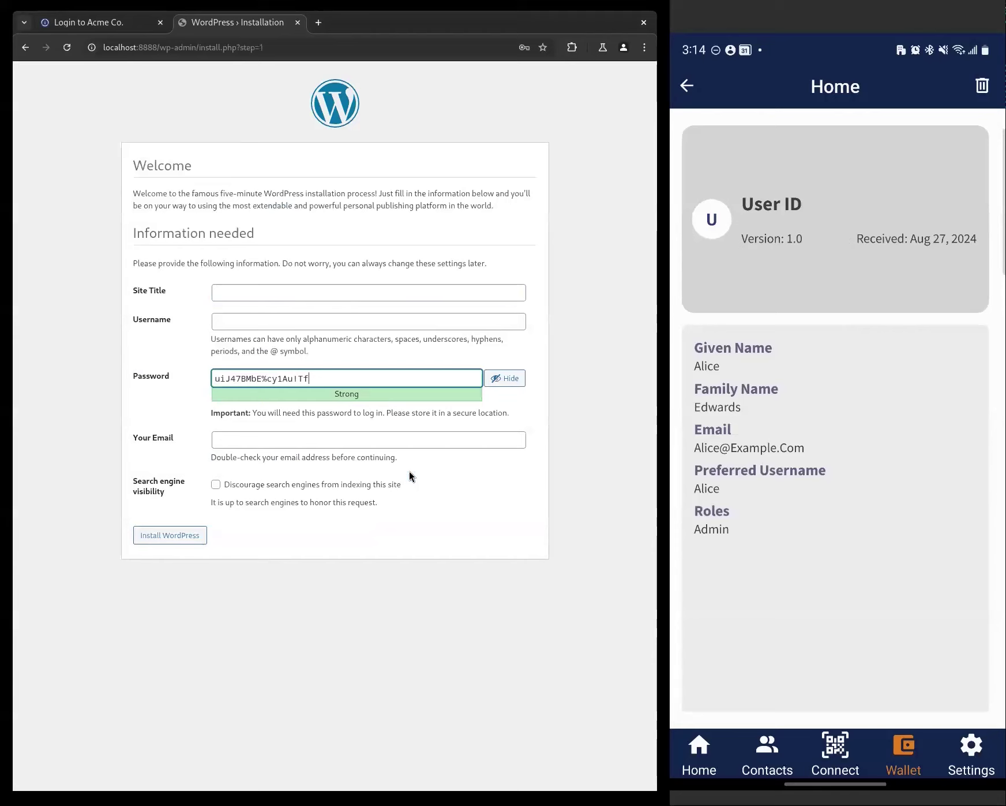
pyautogui.click(258, 287)
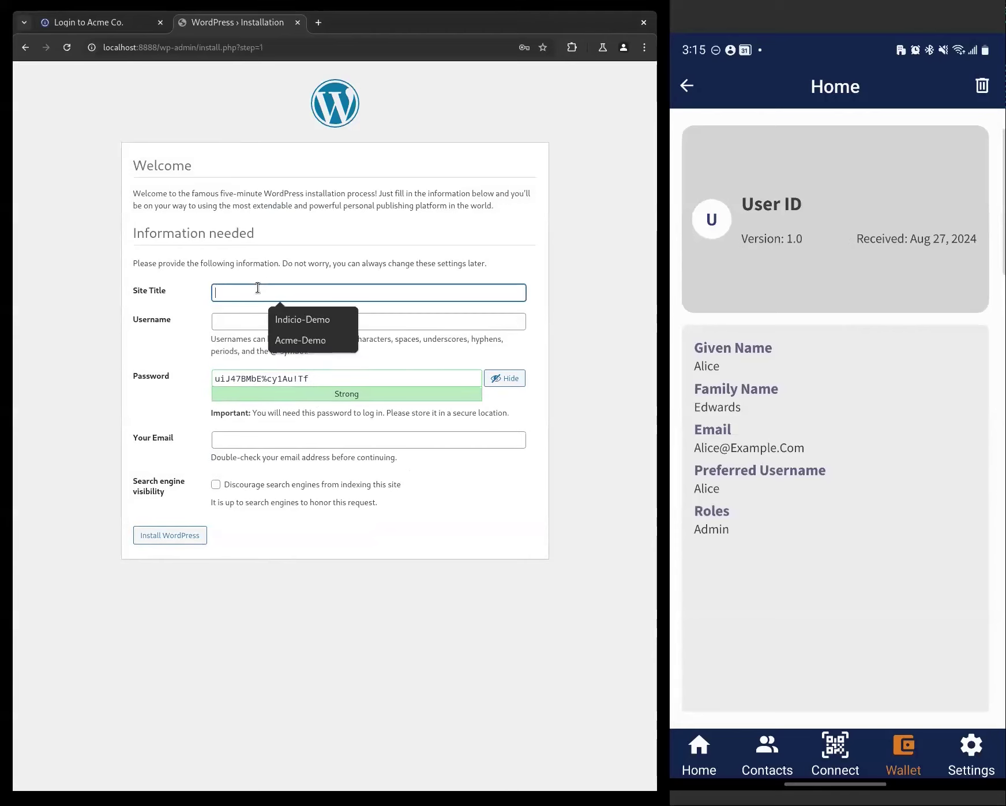
pyautogui.write('Acme Affil')
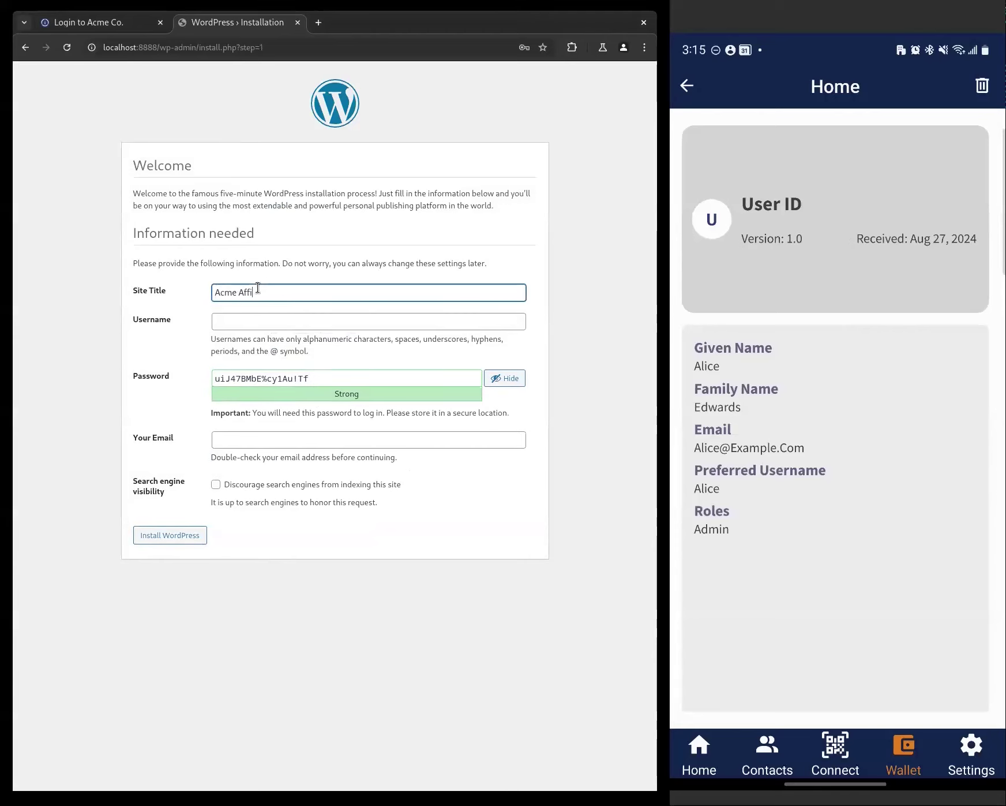
pyautogui.write('iate')
# - Set username admin, a confirmed weak password and saved email, discourage search engines, and install
pyautogui.click(287, 322)
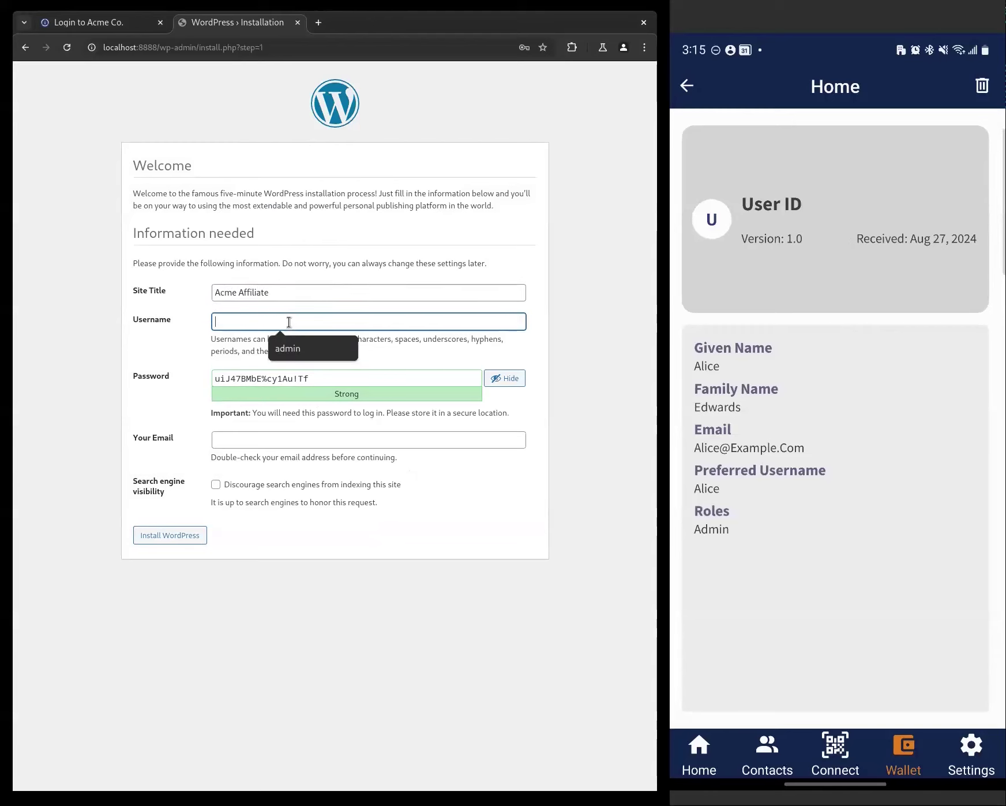
pyautogui.click(288, 349)
pyautogui.tripleClick(280, 379)
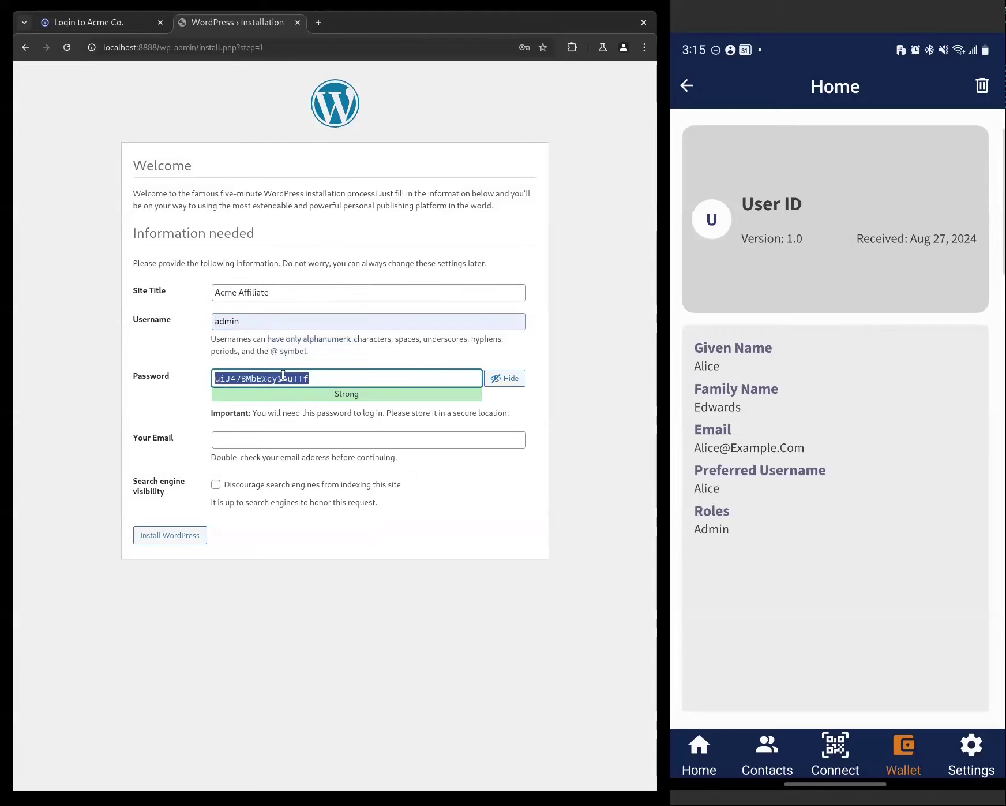
pyautogui.write('admin')
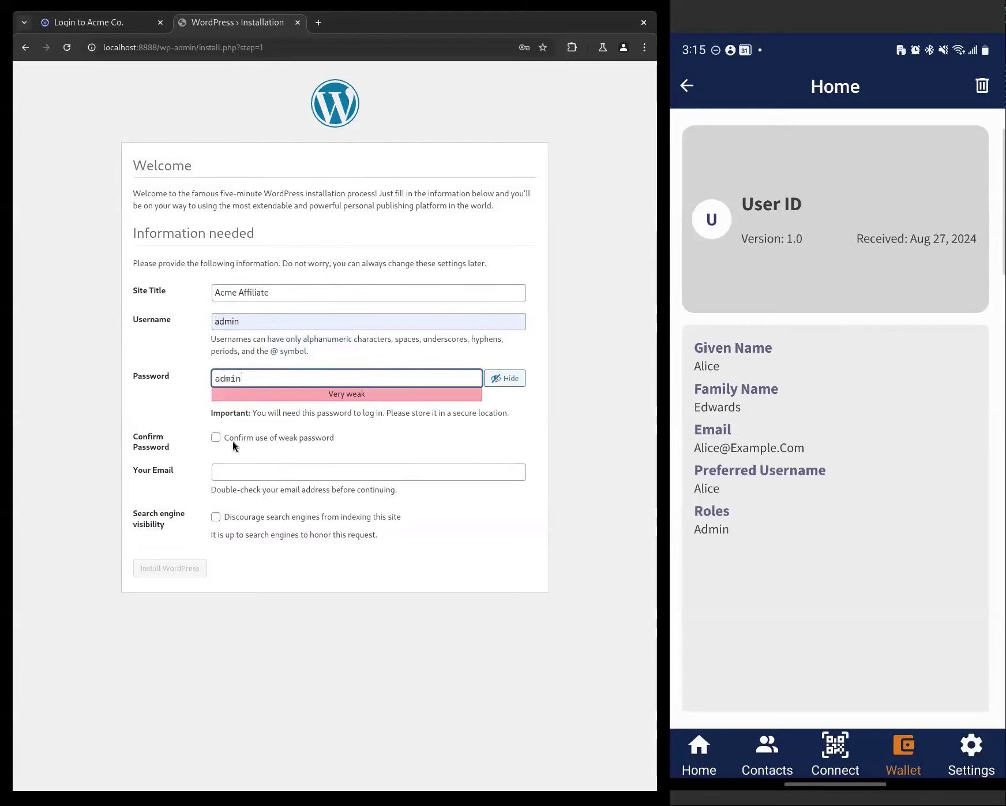
pyautogui.click(216, 438)
pyautogui.click(240, 471)
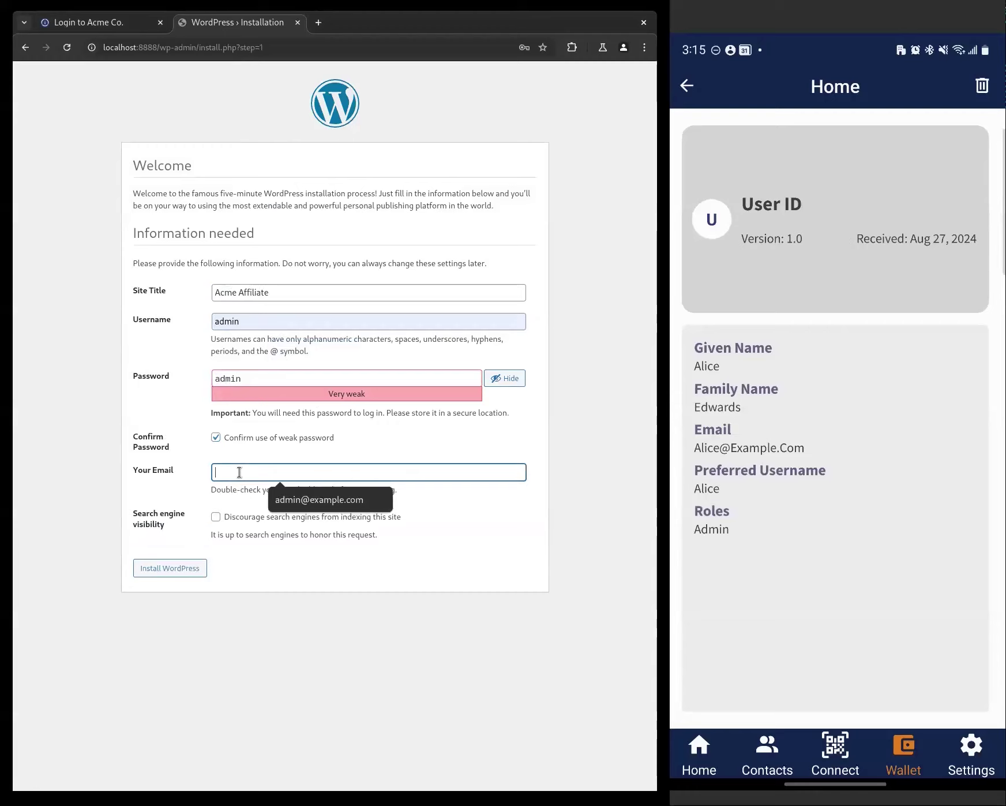
pyautogui.click(309, 499)
pyautogui.click(215, 517)
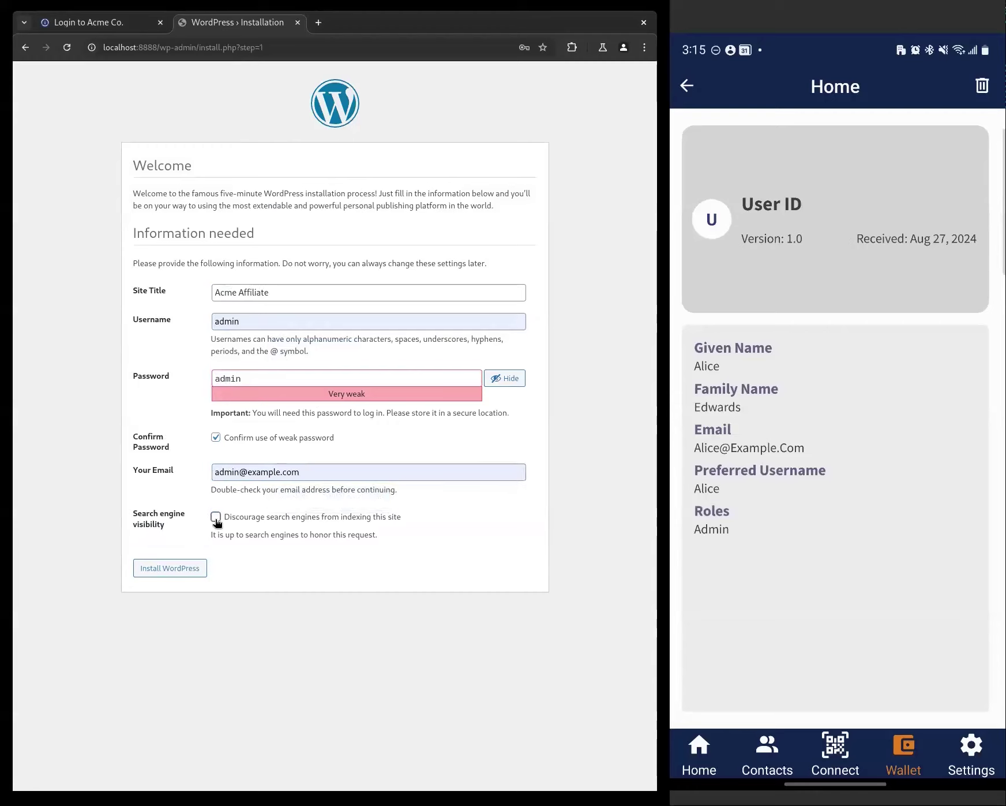
pyautogui.click(183, 566)
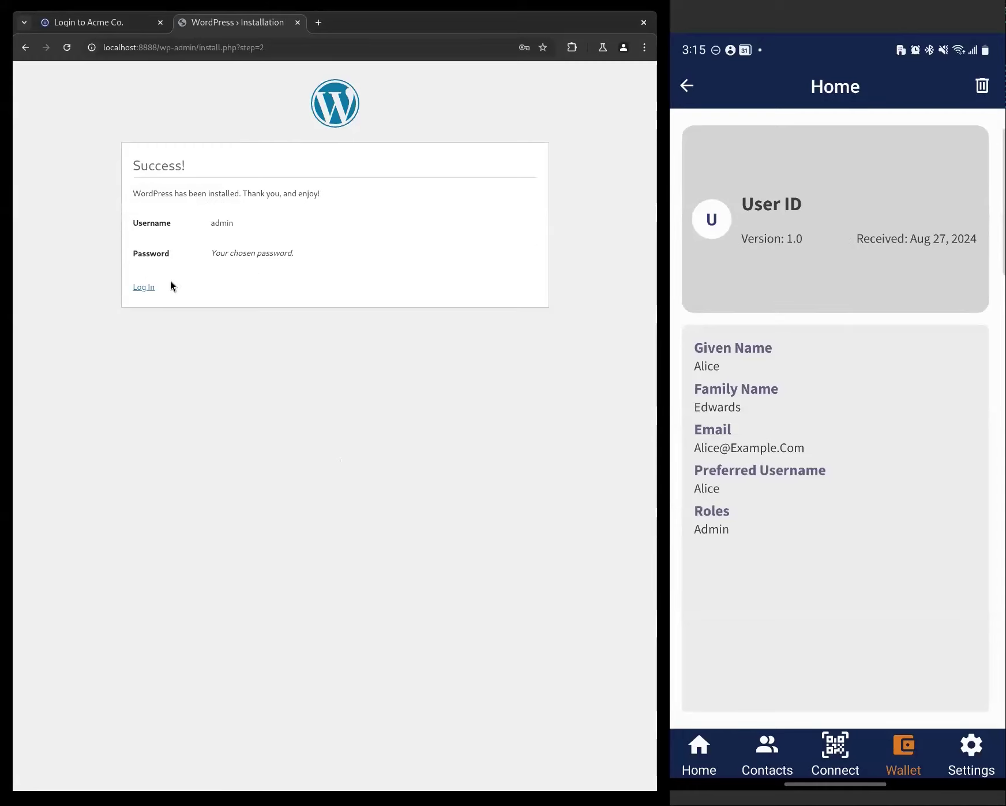
# - Log in to the new WordPress site with the admin username and password
pyautogui.click(150, 290)
pyautogui.click(330, 196)
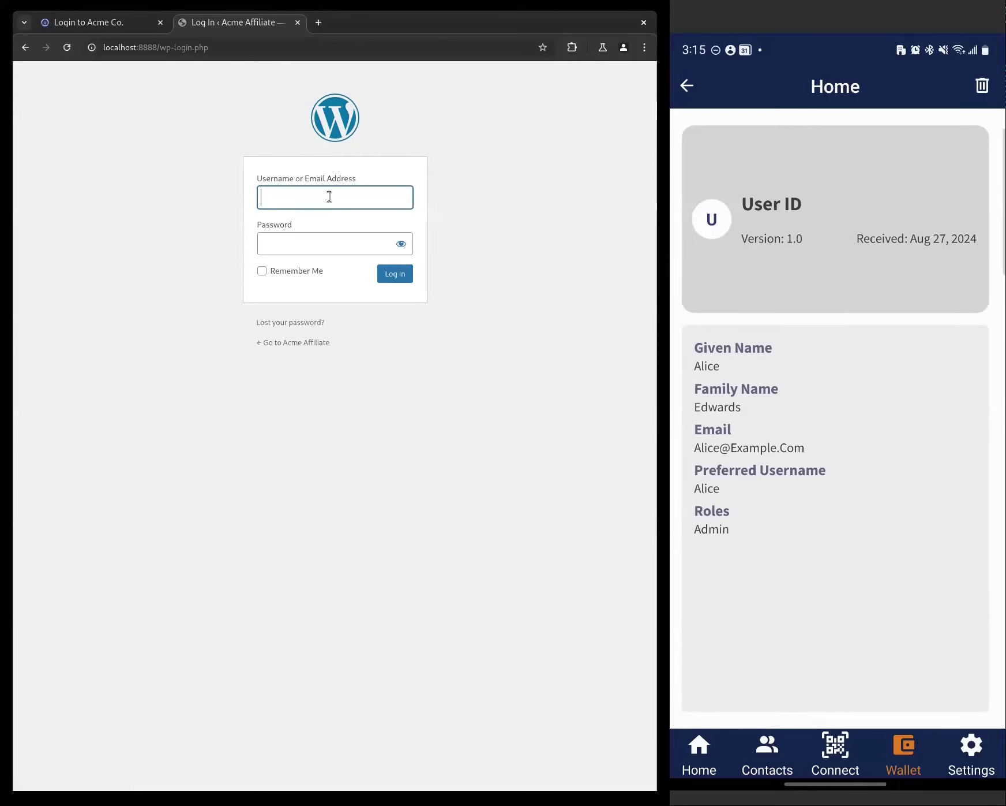
pyautogui.press('Tab')
pyautogui.write('pas')
pyautogui.press('Return')
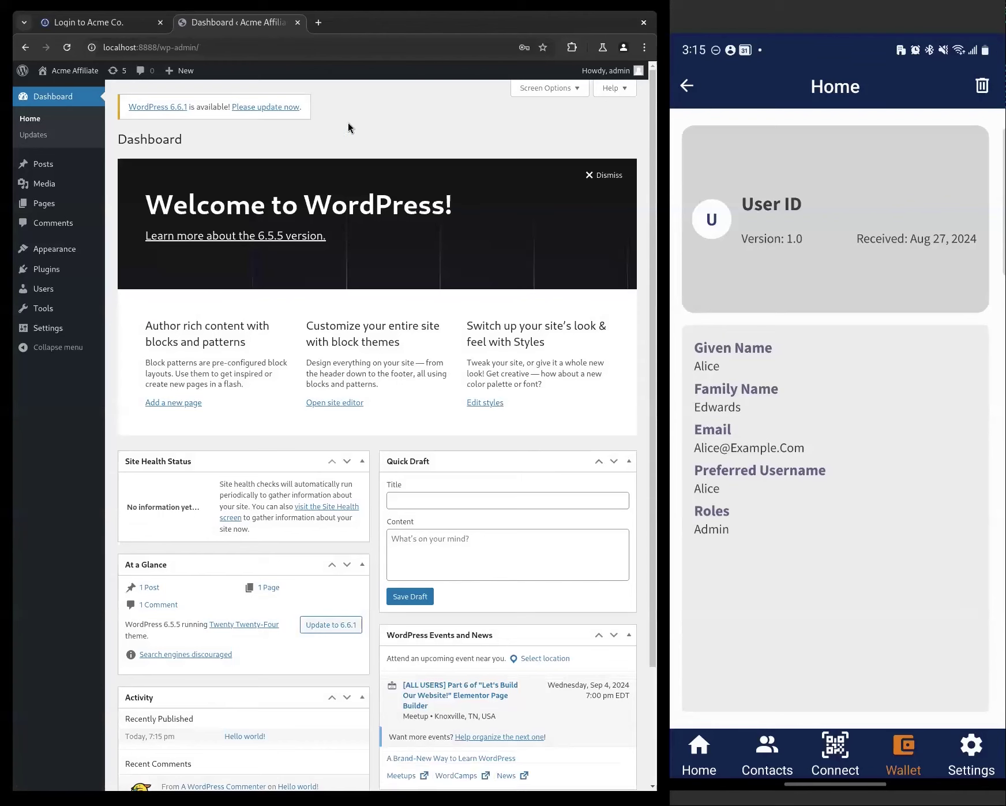
# - Search plugins for 'oidc', then install and activate OAuth Single Sign On – SSO (OAuth Client)
pyautogui.moveTo(40, 274)
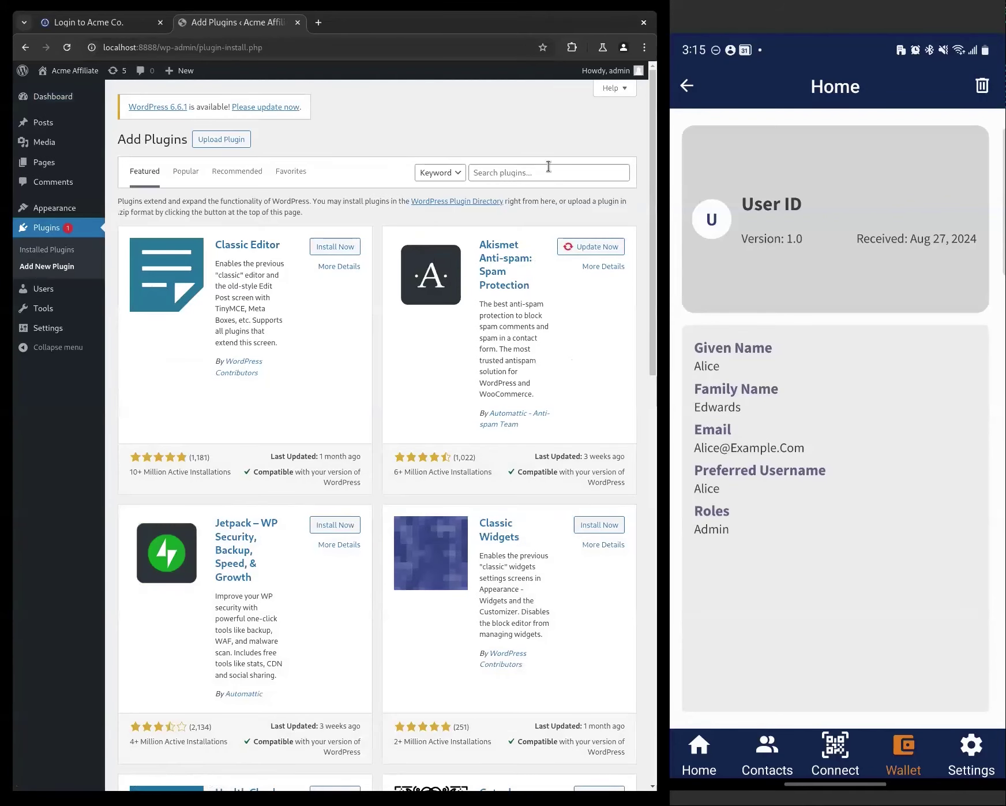
pyautogui.click(548, 167)
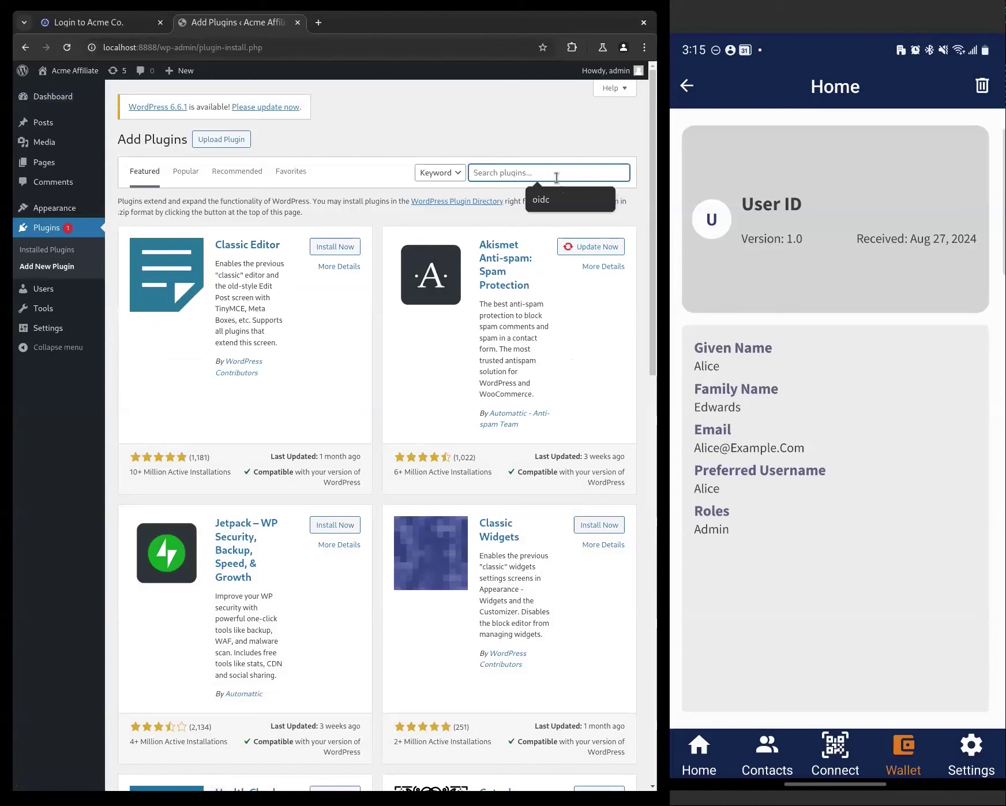
pyautogui.click(549, 199)
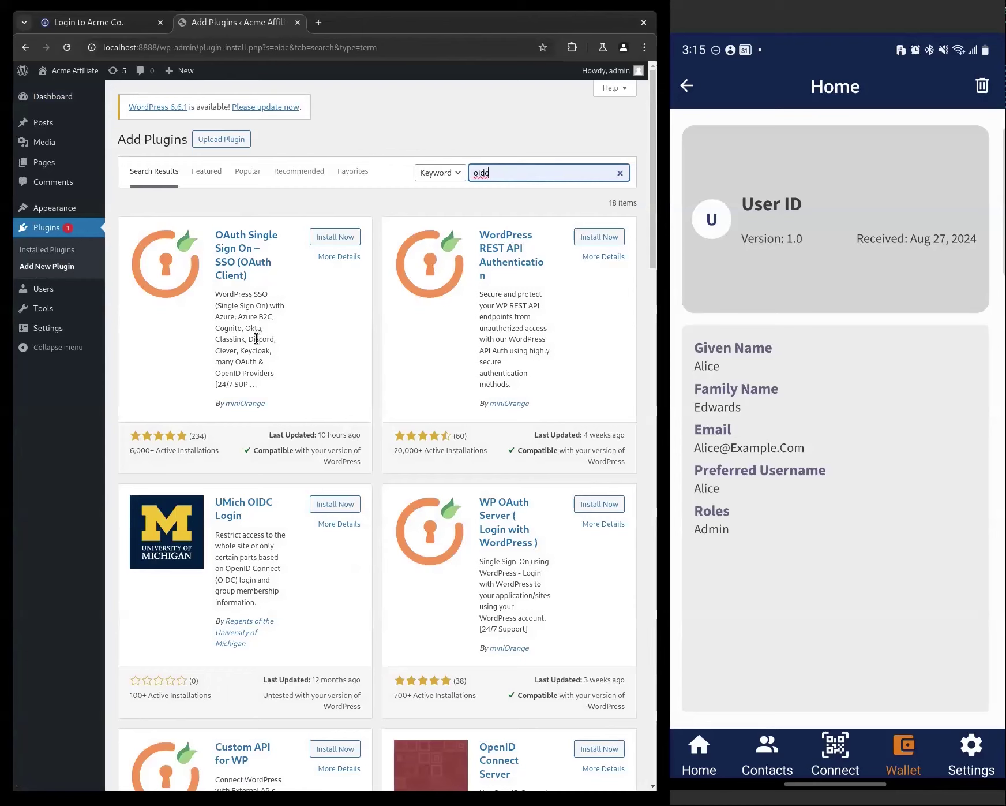
pyautogui.click(332, 240)
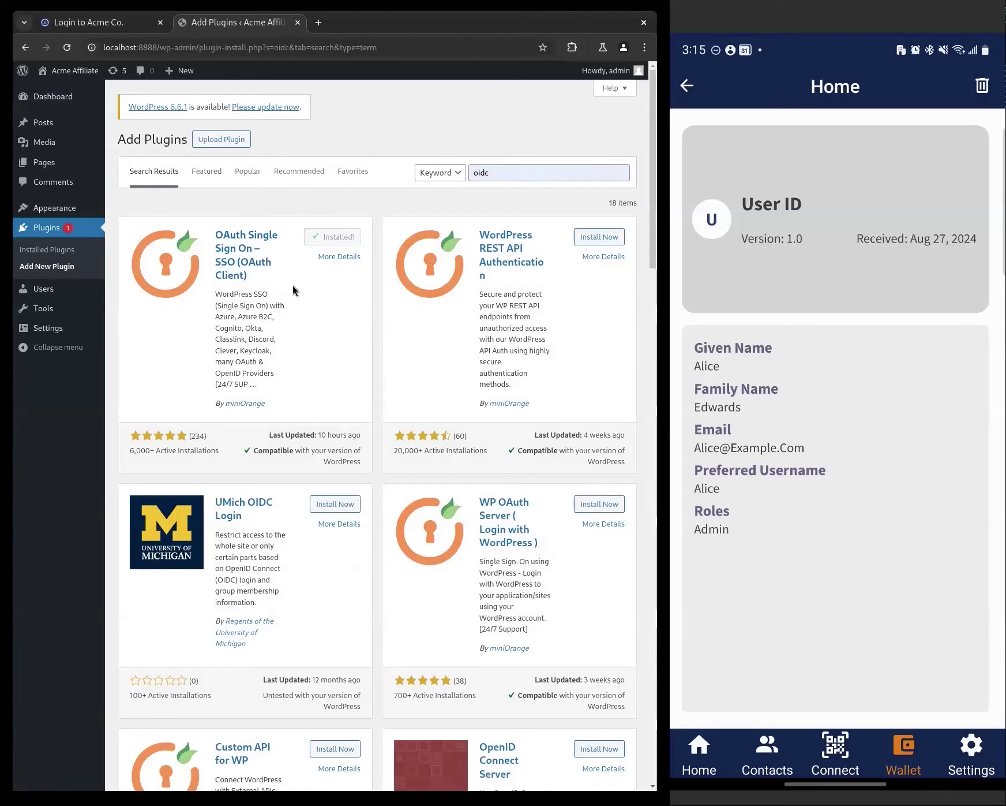
pyautogui.click(326, 241)
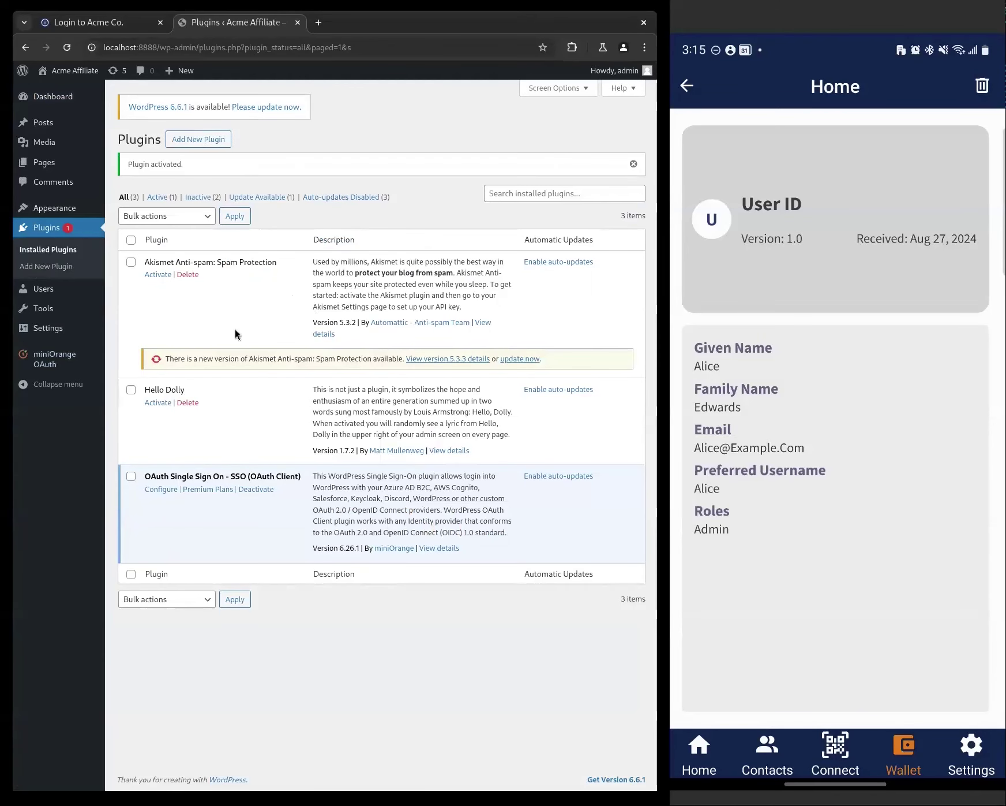
# - Open the SSO plugin's configuration, add a new application, and choose Custom OpenID Connect App
pyautogui.click(161, 489)
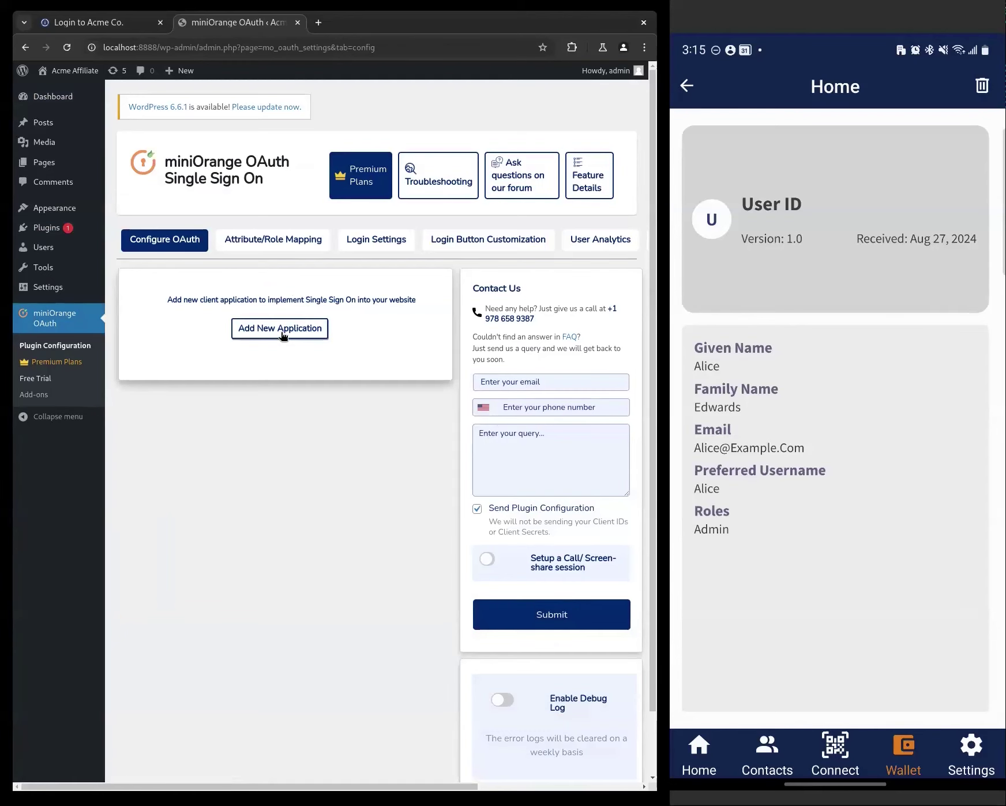
pyautogui.click(283, 335)
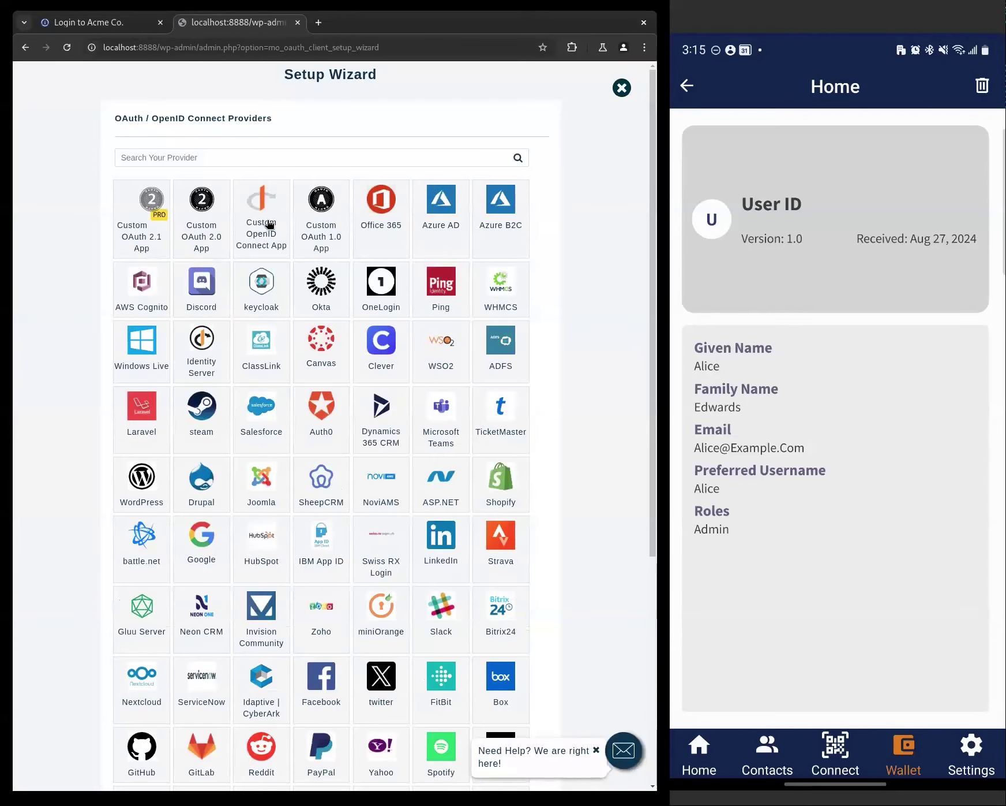
pyautogui.click(266, 223)
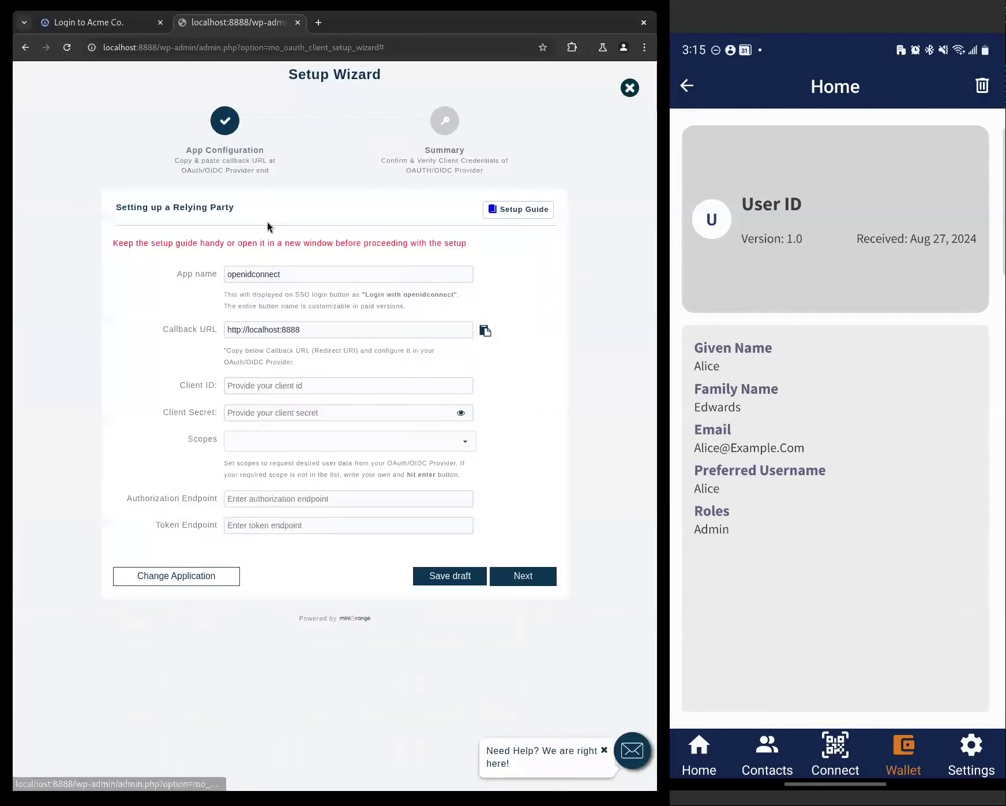
# - Rename the app to 'Proven', set client ID wordpress, and enter the client secret
pyautogui.doubleClick(279, 274)
pyautogui.write('Proven')
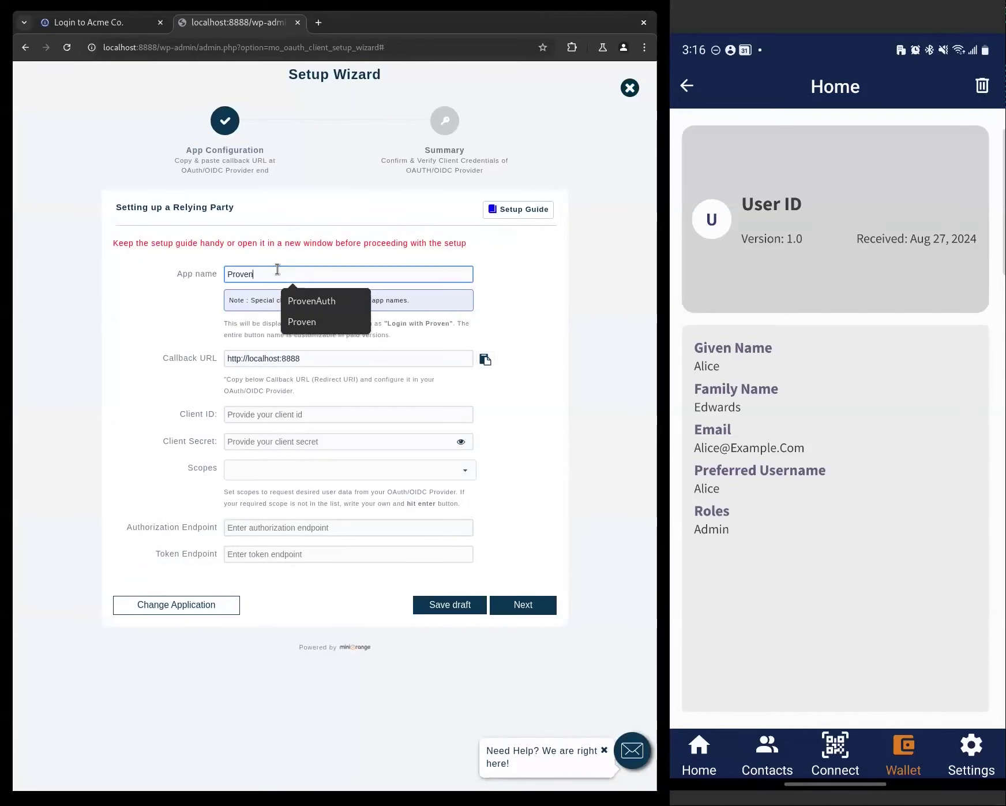
pyautogui.click(160, 301)
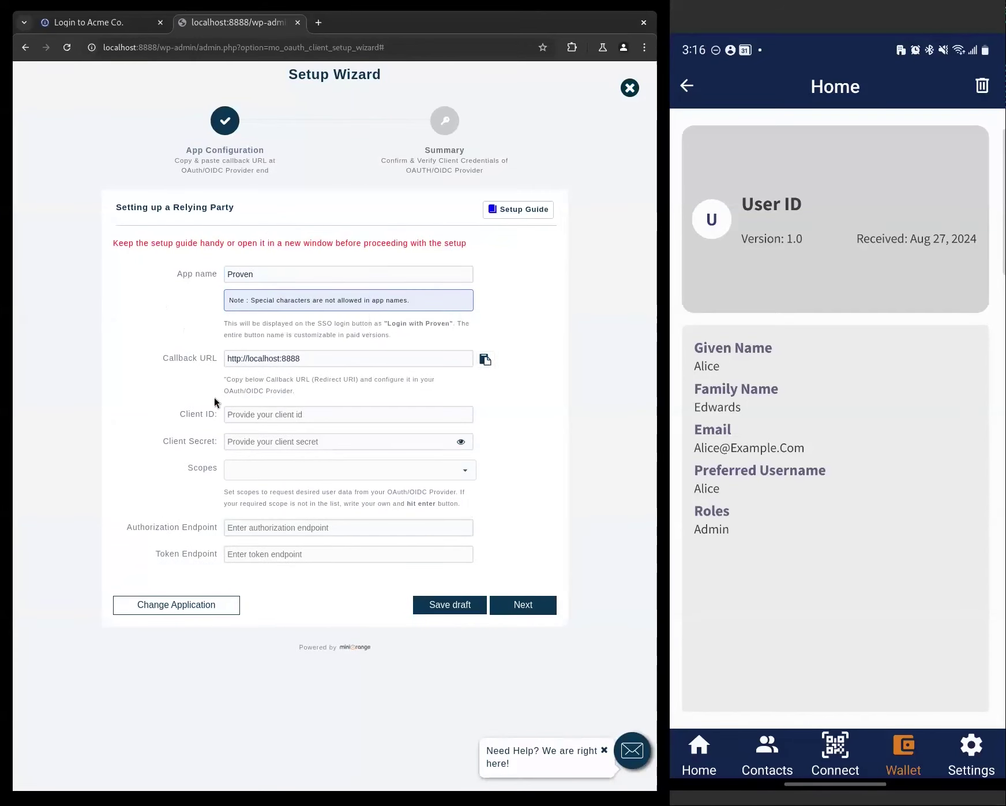
pyautogui.click(265, 411)
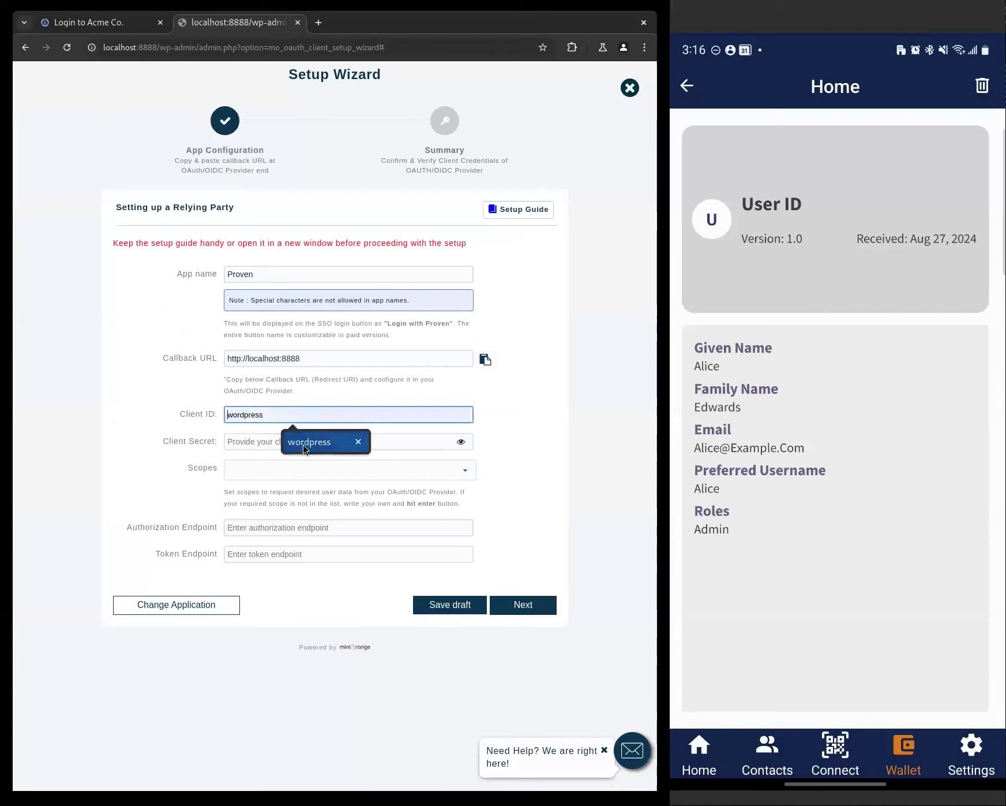
pyautogui.click(273, 442)
pyautogui.click(273, 445)
pyautogui.write('••')
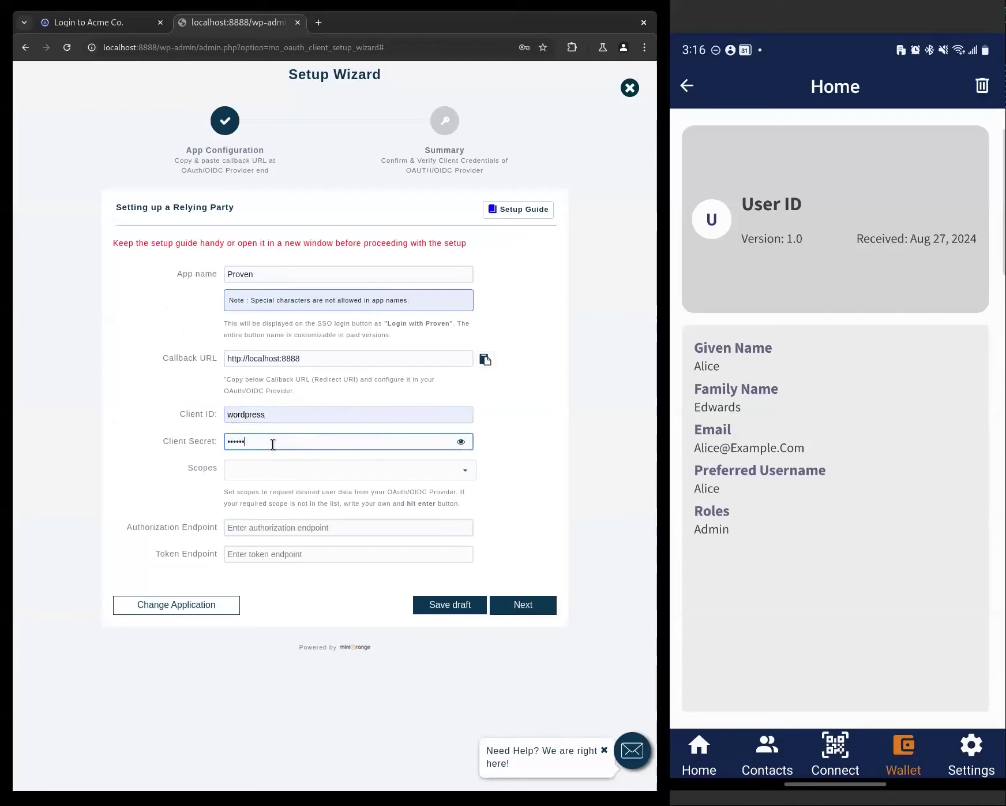
# - Add the openid scope, set the localhost:8080 authorize and auth:8080 token endpoints, and continue
pyautogui.click(271, 472)
pyautogui.write('open')
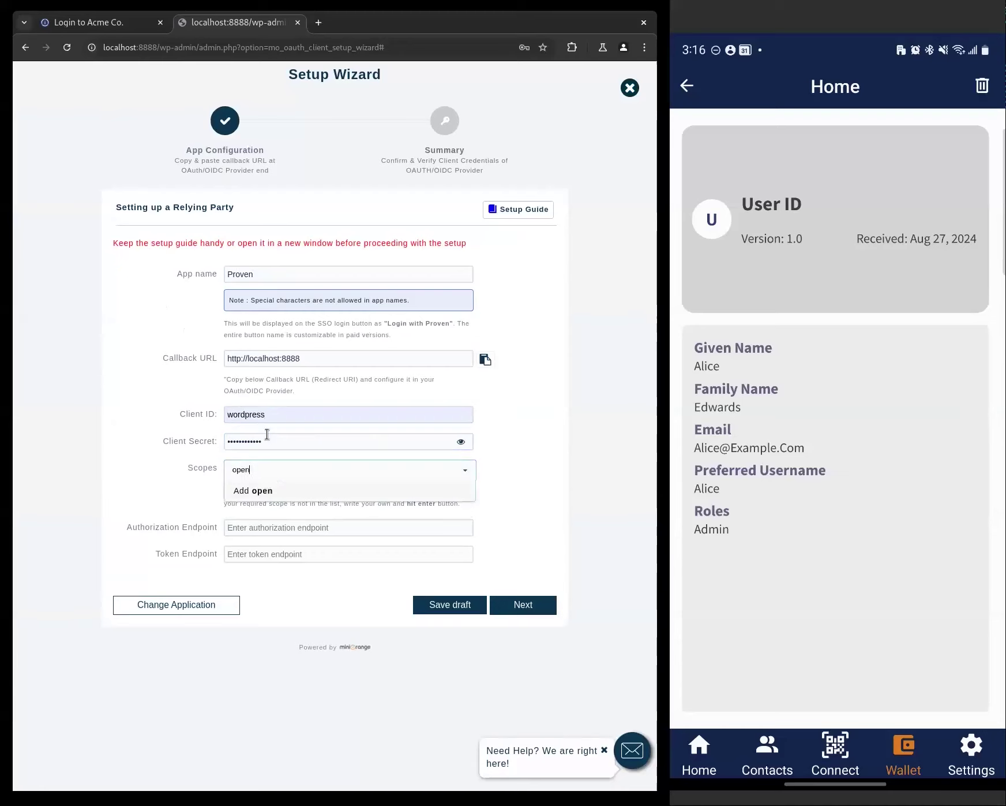
pyautogui.click(278, 490)
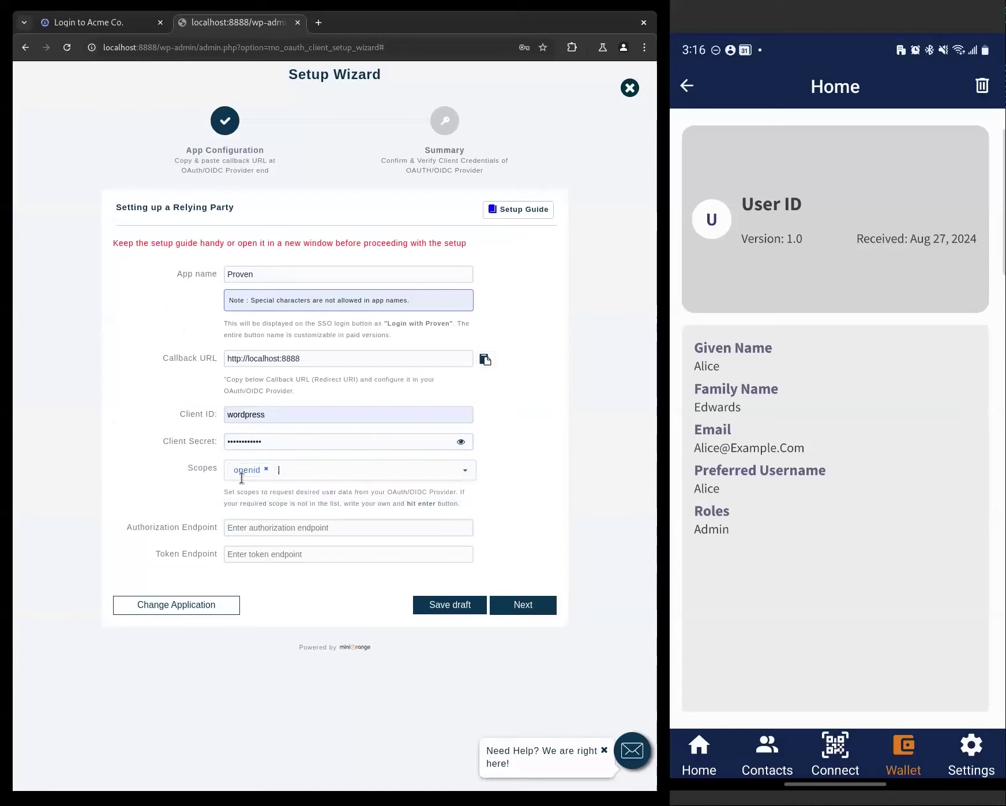
pyautogui.click(315, 527)
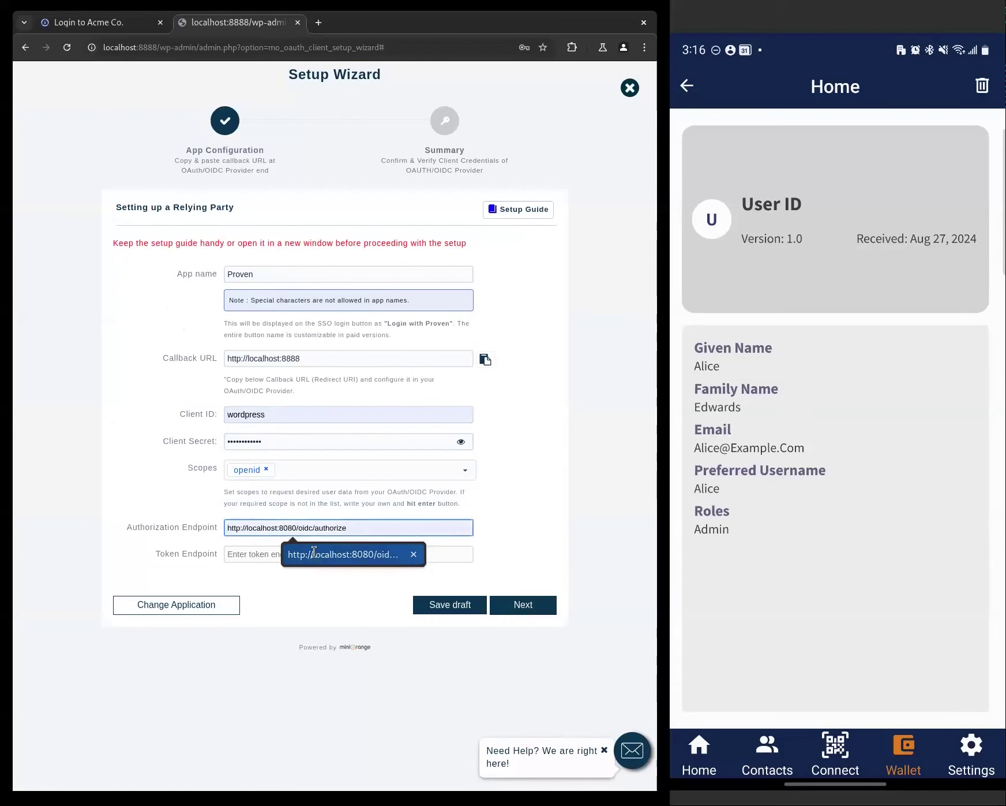
pyautogui.click(314, 553)
pyautogui.click(314, 554)
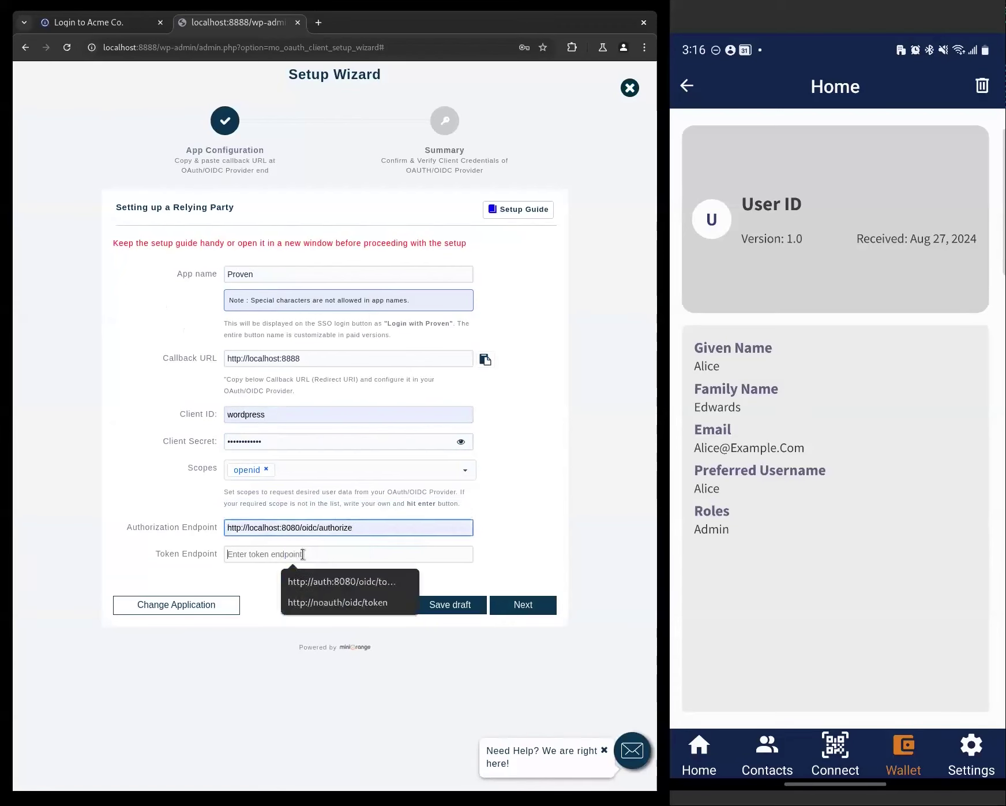
pyautogui.click(323, 582)
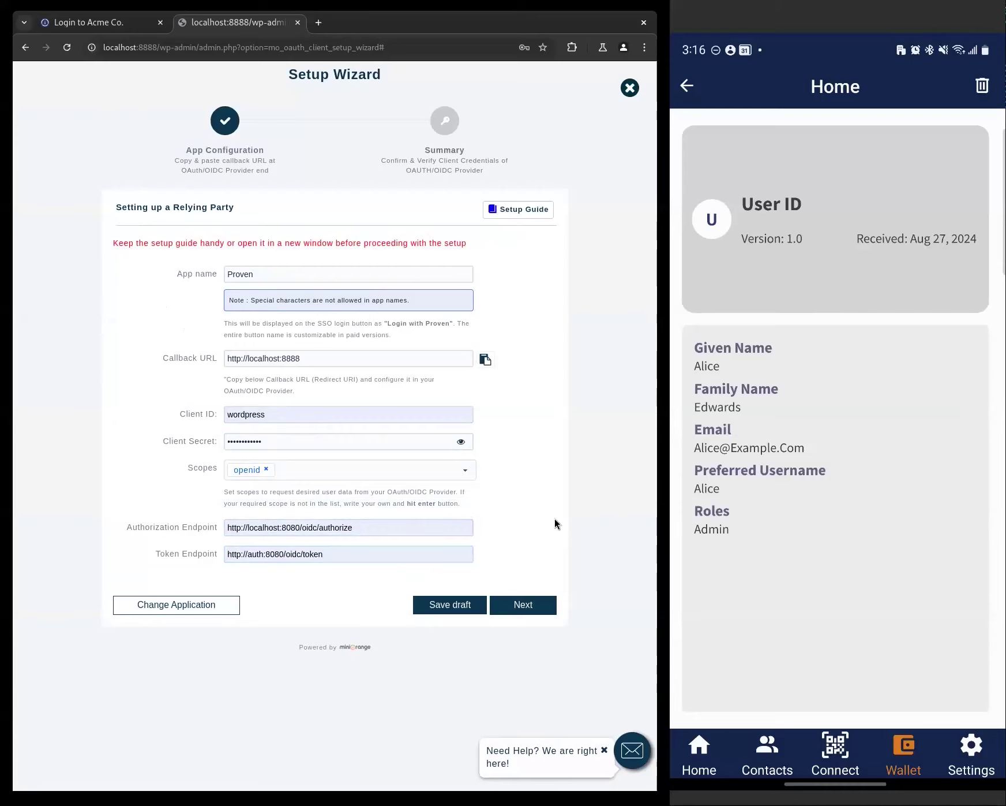
pyautogui.click(541, 600)
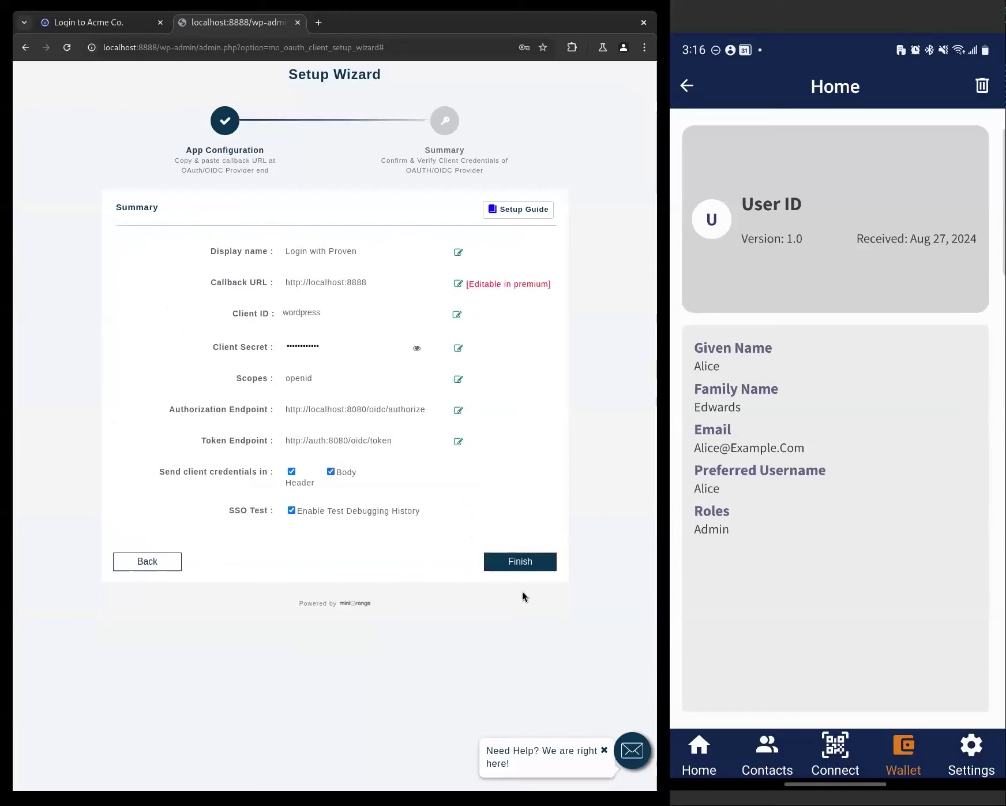
# - Finish the Summary step to launch the SSO test for the Proven app
pyautogui.click(531, 563)
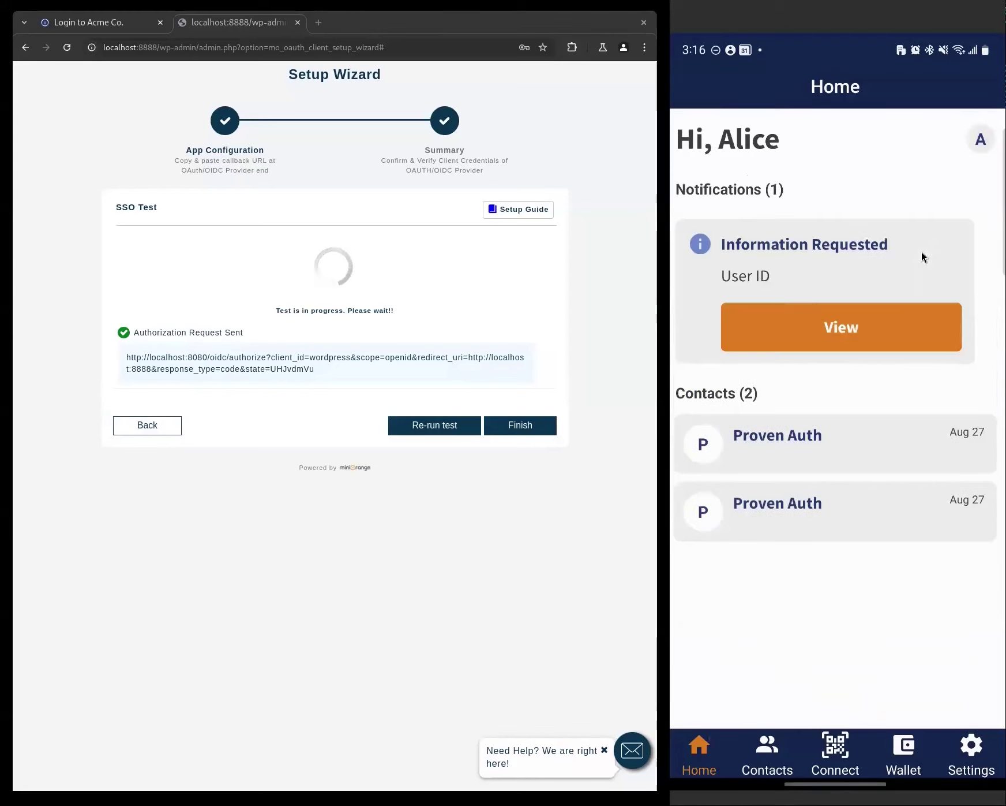
# - Approve sharing the User ID credential on the phone to complete the SSO test
pyautogui.click(832, 330)
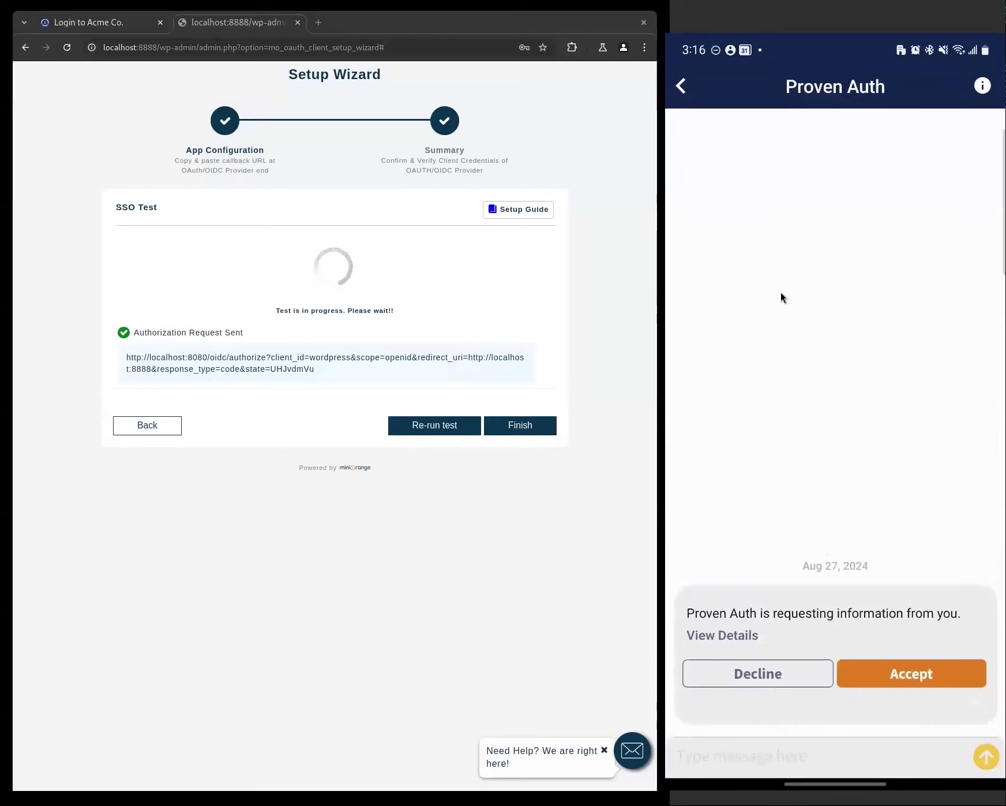
pyautogui.click(899, 677)
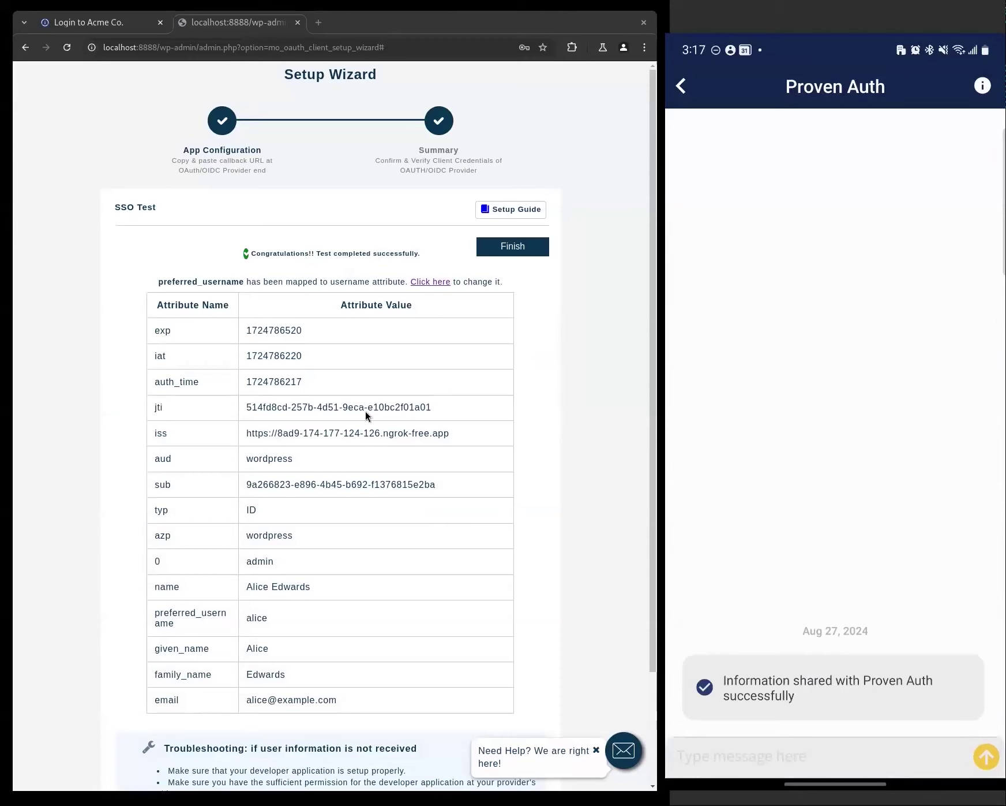
pyautogui.scroll(-3, 323, 386)
pyautogui.scroll(3, 458, 427)
# - Review the returned full name, preferred username and email attributes in the test results
pyautogui.tripleClick(253, 587)
pyautogui.click(349, 595)
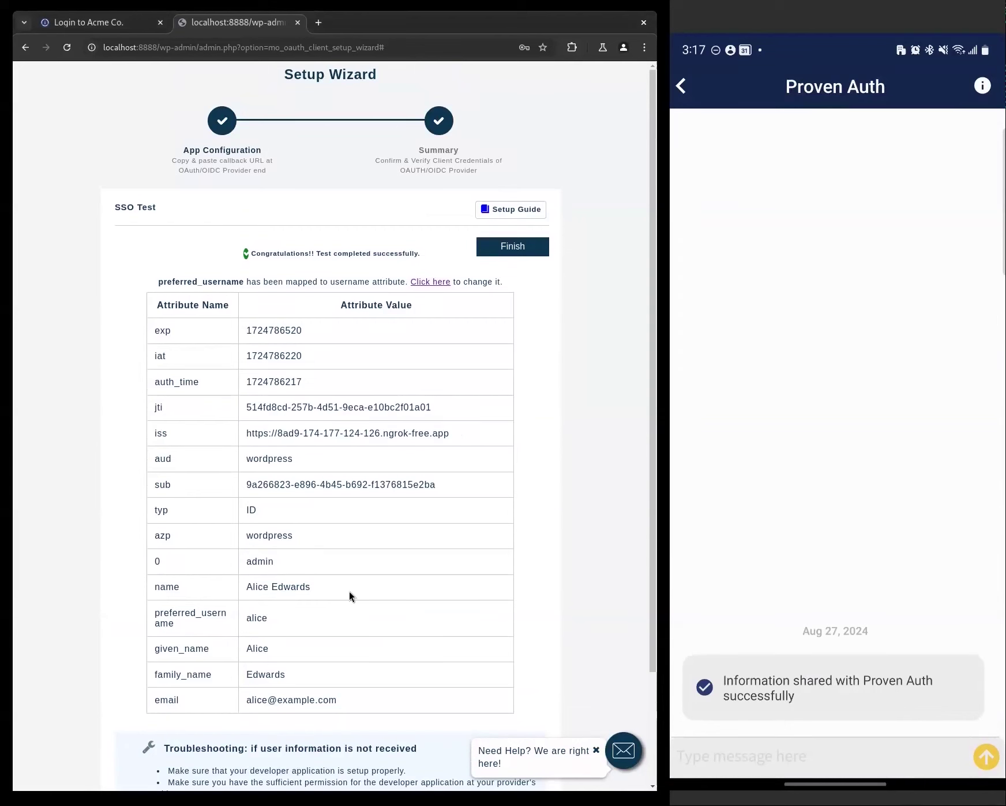
pyautogui.doubleClick(256, 616)
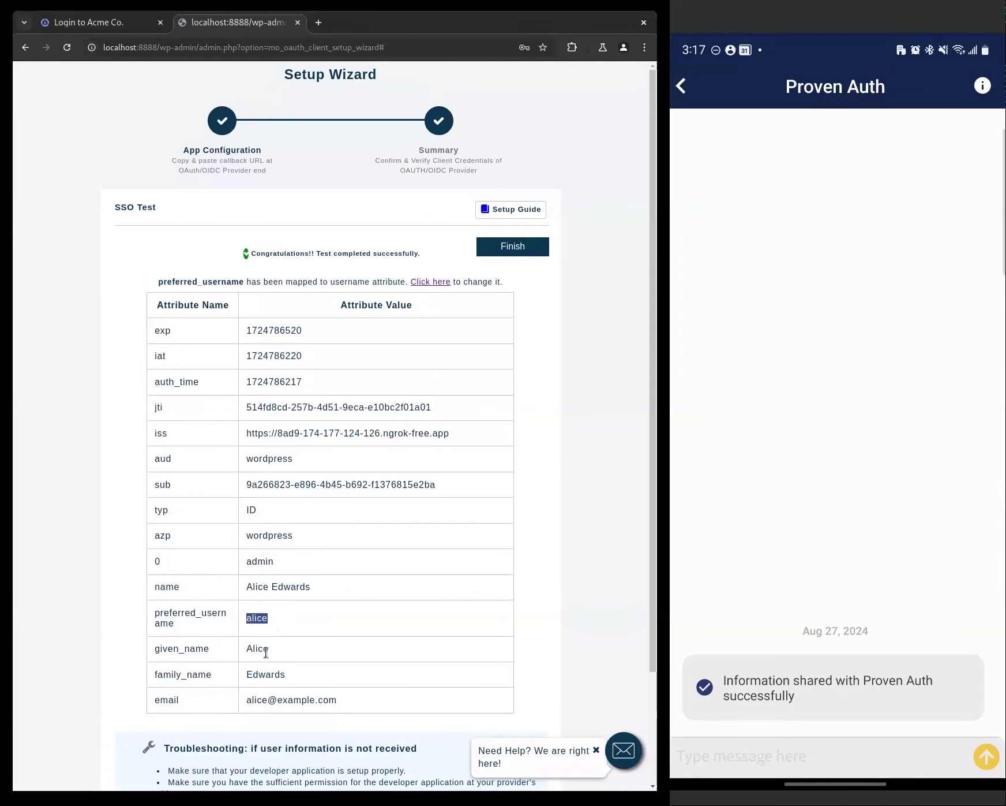
pyautogui.doubleClick(267, 699)
pyautogui.doubleClick(314, 700)
pyautogui.click(404, 412)
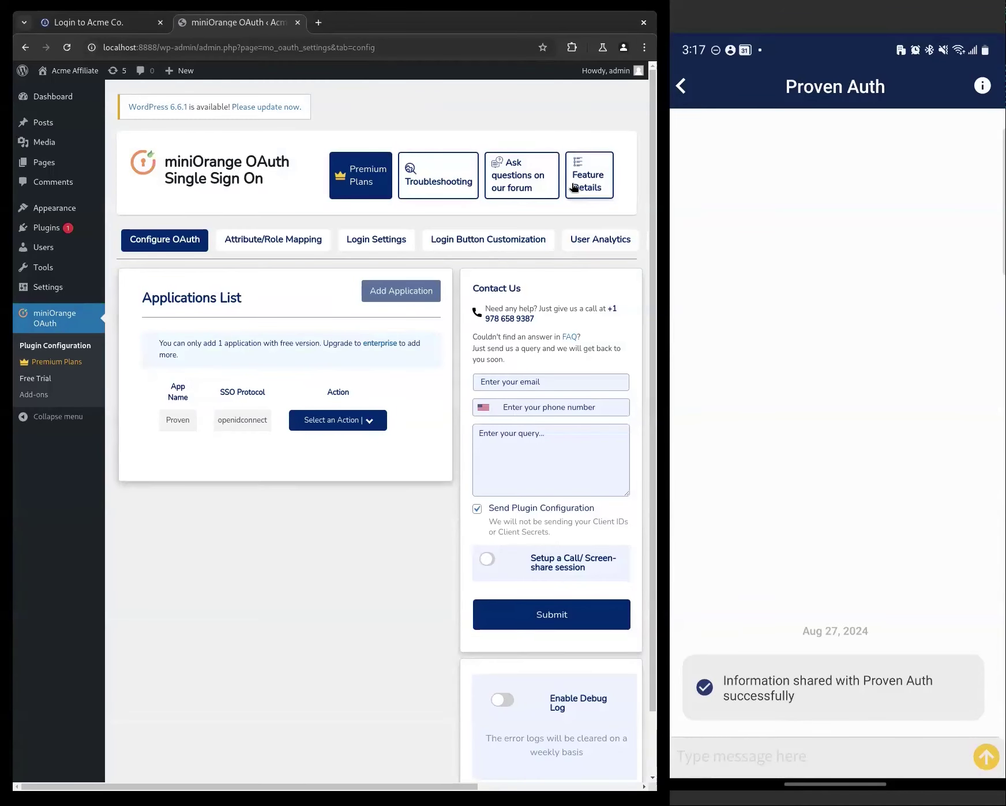
# - Log out of the admin account and start a 'Login with Proven' sign-in
pyautogui.moveTo(606, 70)
pyautogui.click(567, 124)
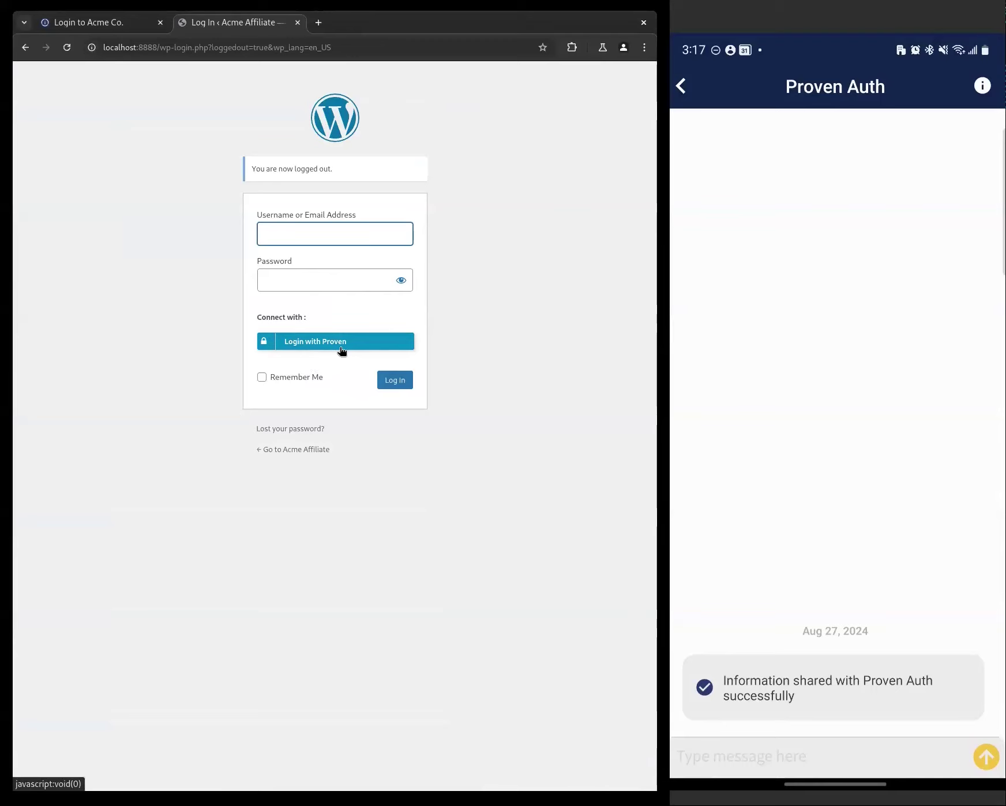
pyautogui.click(310, 346)
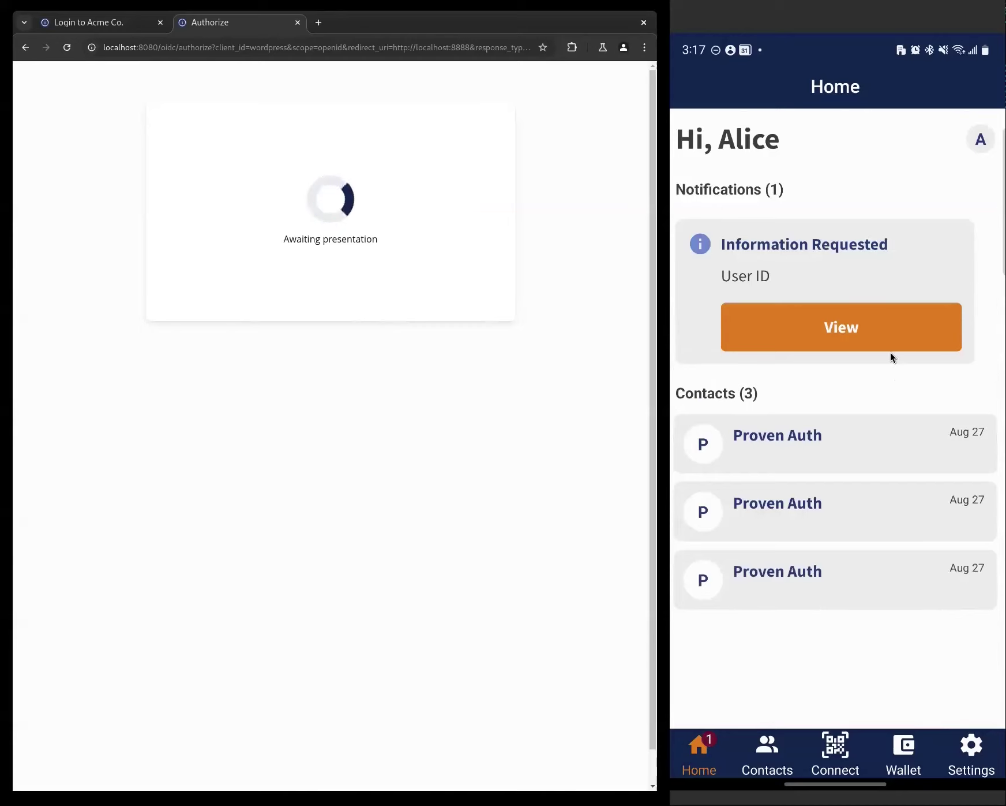
# - On the phone, review the pending proof request's details and accept it to share the User ID credential
pyautogui.click(852, 329)
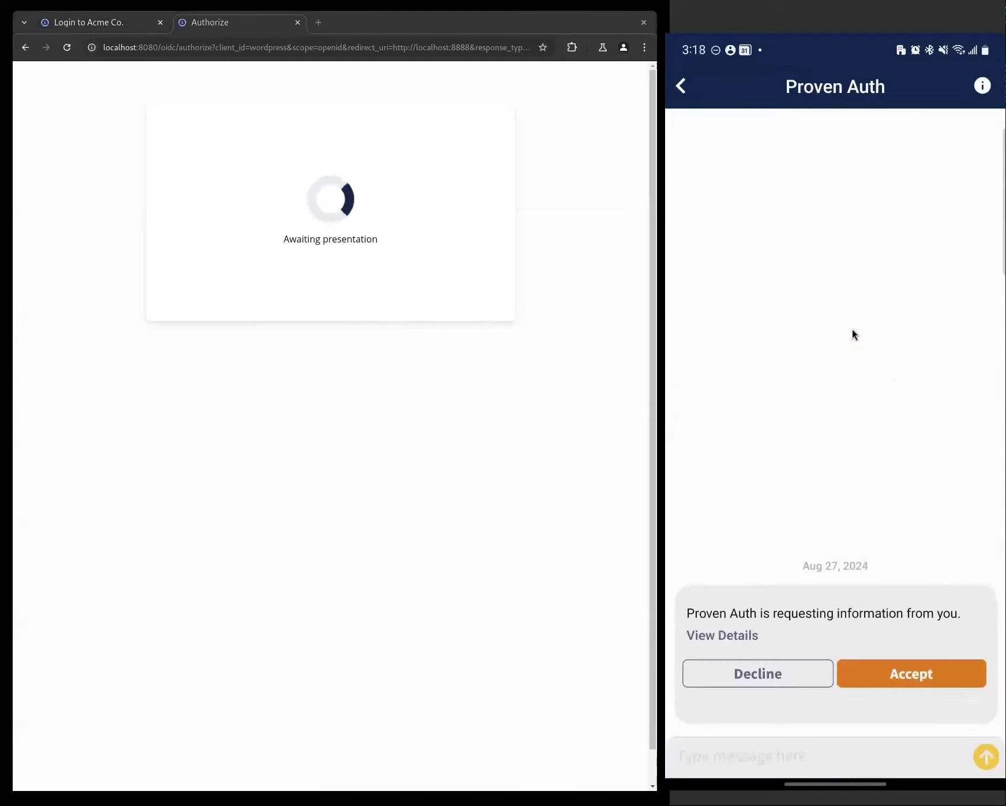
pyautogui.click(730, 636)
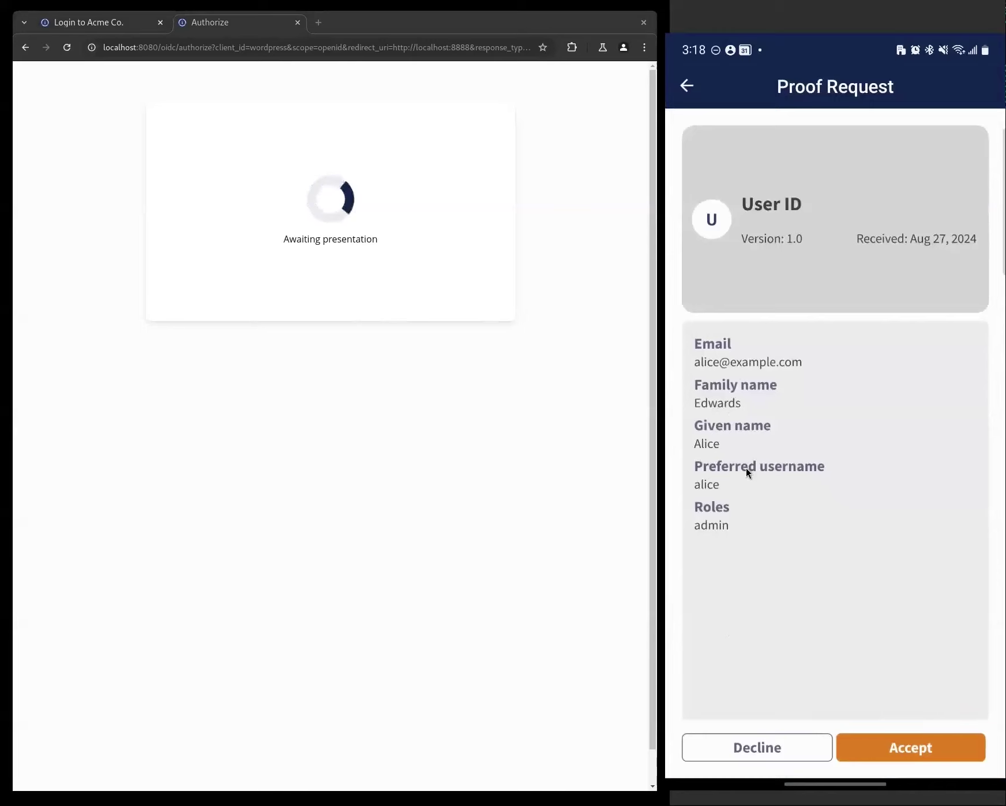
pyautogui.click(909, 747)
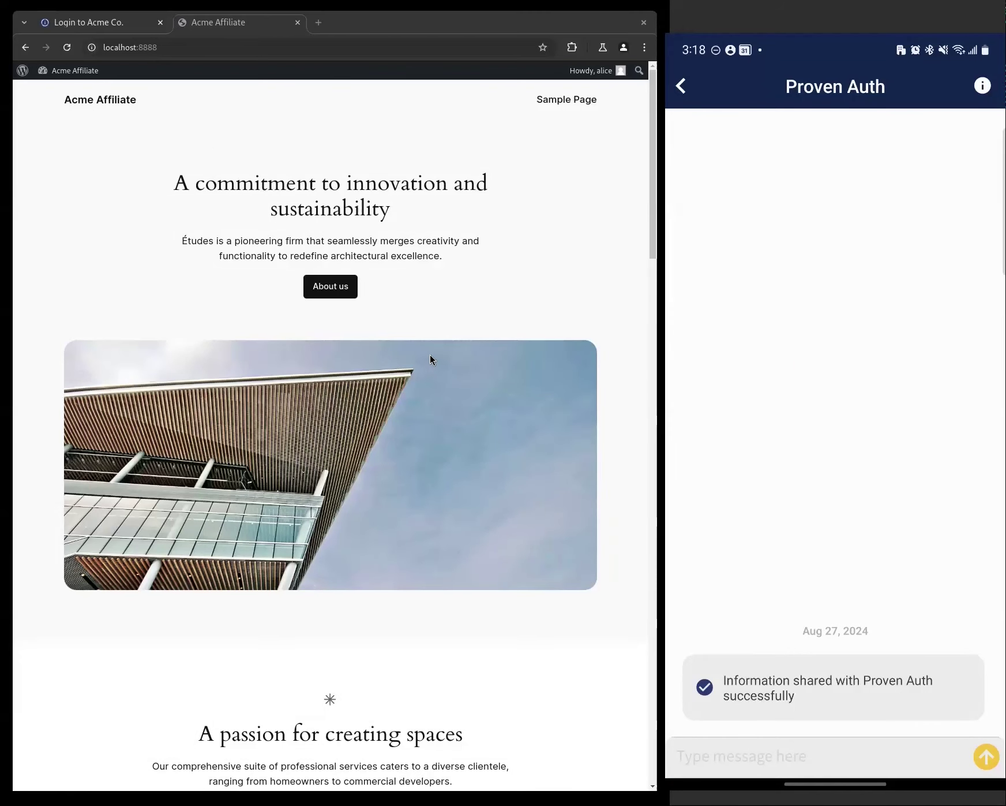
pyautogui.scroll(-8, 452, 316)
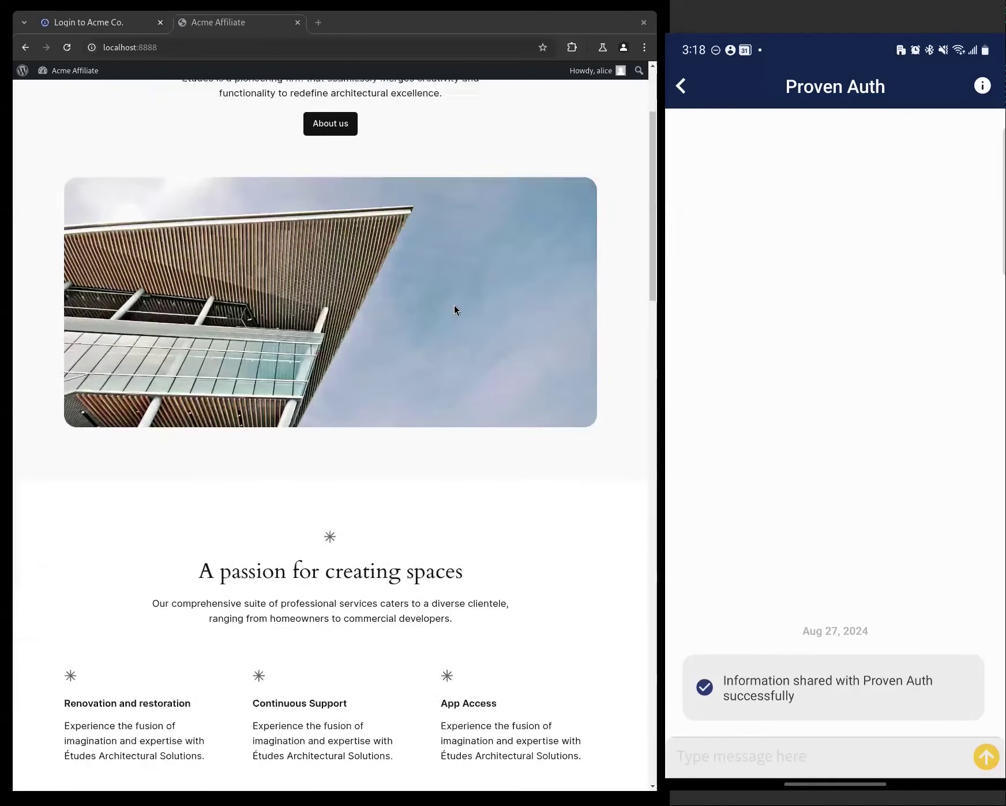
pyautogui.scroll(8, 454, 300)
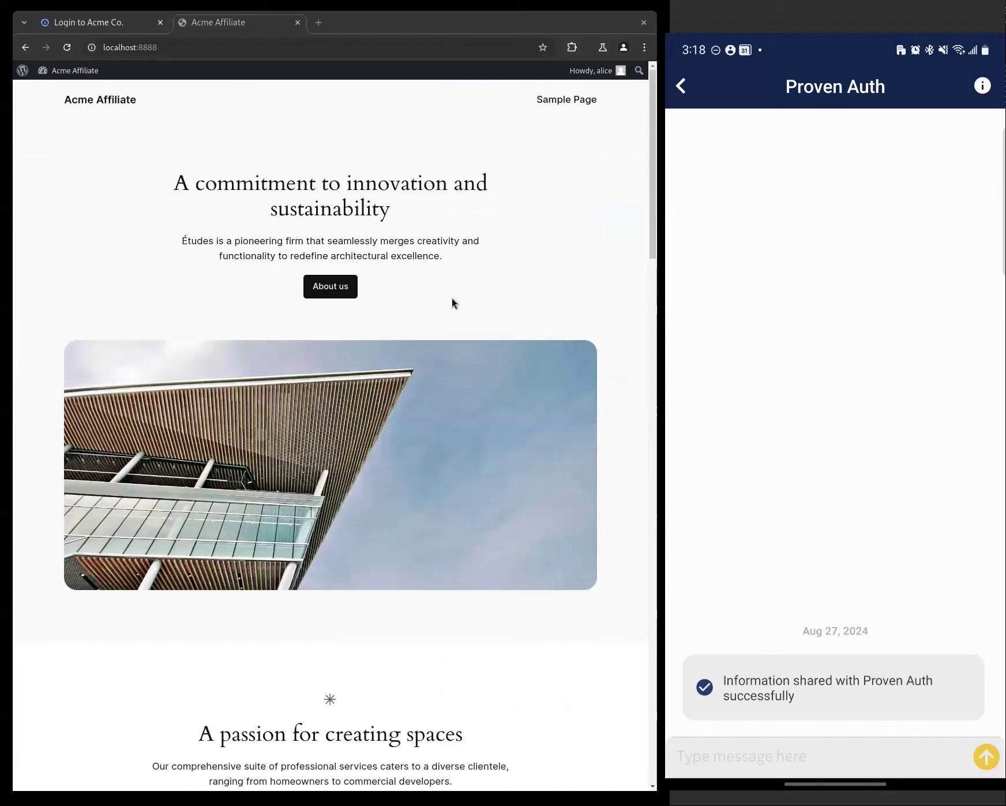
pyautogui.moveTo(598, 80)
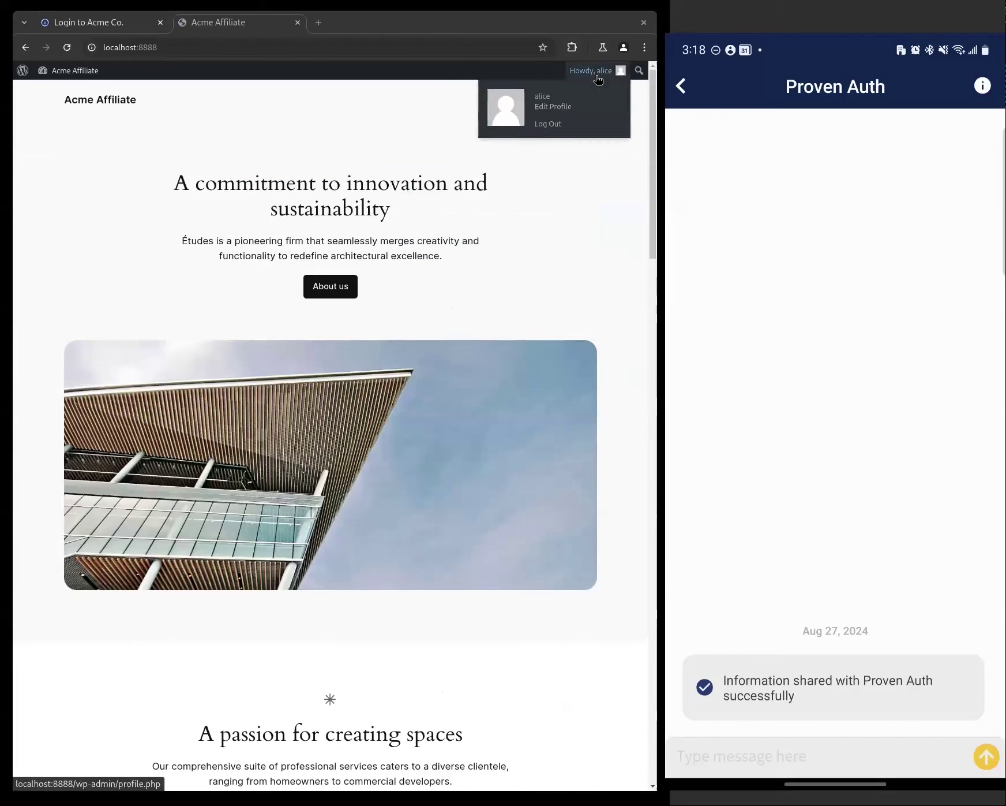